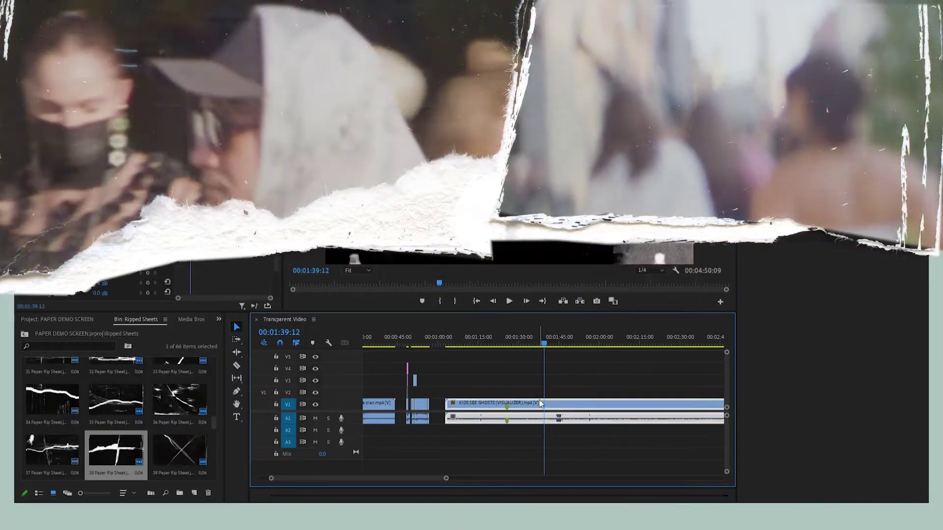
# Place 38 Paper Rip Sheet.jpg on V2 above the footage and scale it to 50
pyautogui.press('Delete')
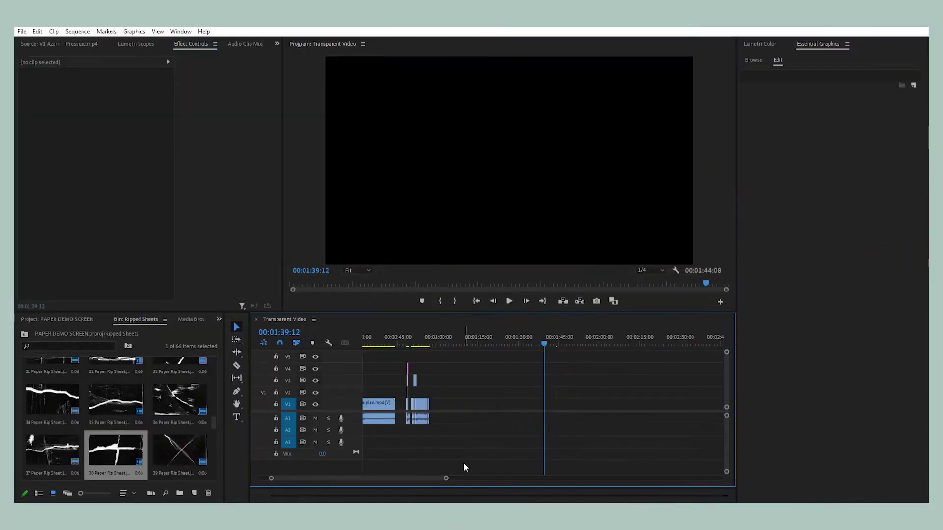
pyautogui.moveTo(624, 391); pyautogui.dragTo(622, 392)
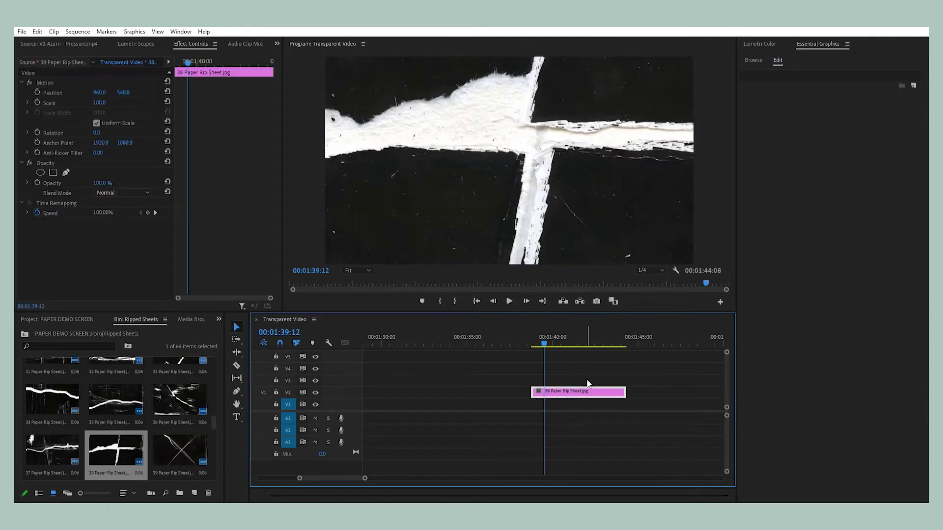
pyautogui.rightClick(579, 391)
pyautogui.click(582, 227)
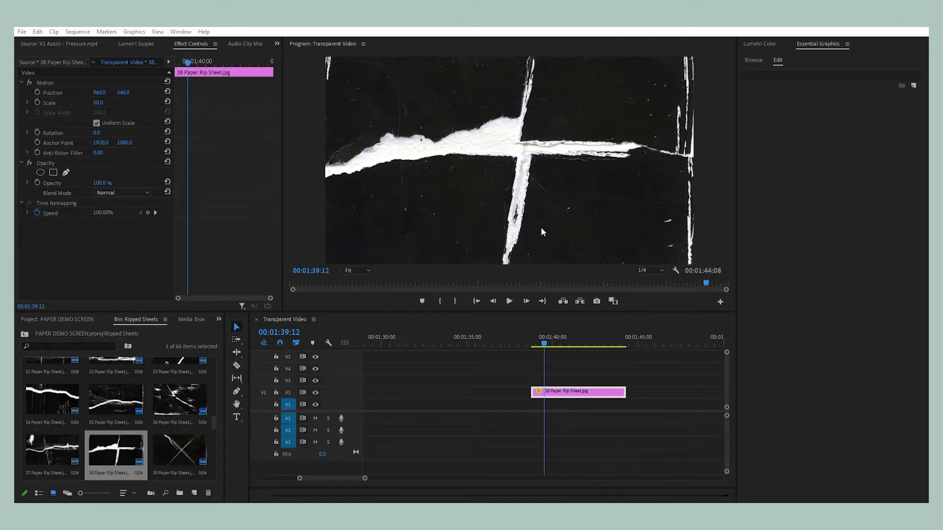
# Add the NYFW super 8 footage on V1 beneath the rip sheet and preview the Screen blend
pyautogui.moveTo(540, 227); pyautogui.dragTo(550, 400)
pyautogui.hotkey('ctrl', 'z')
pyautogui.hotkey('ctrl', 'shift', 'z')
pyautogui.press('space')
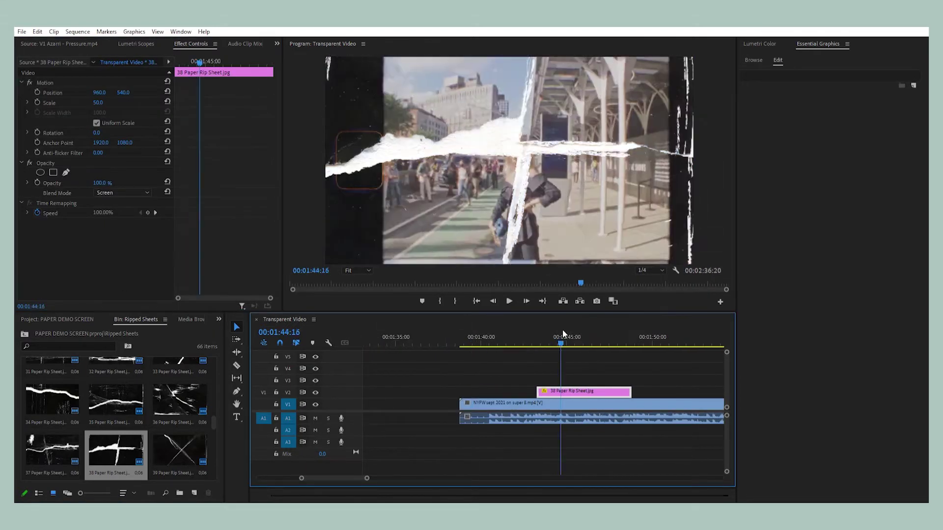
pyautogui.press('c')
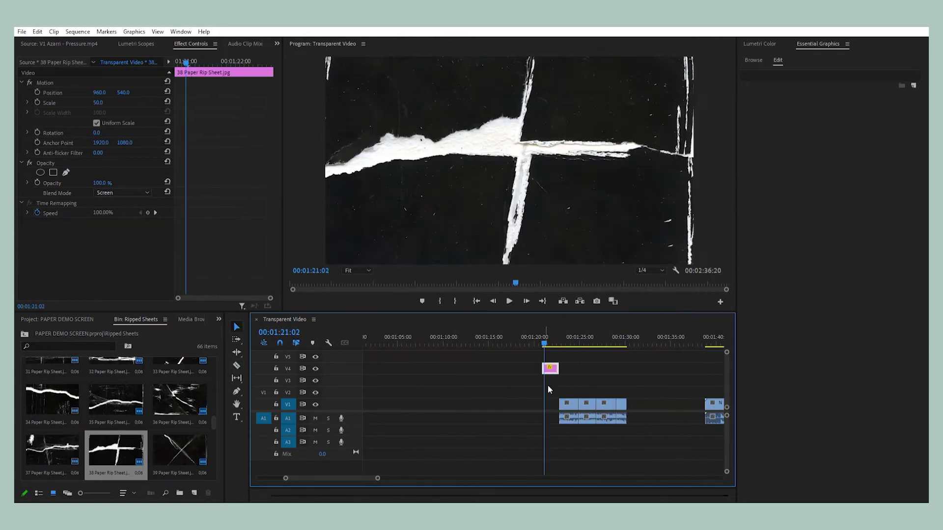
# Resize the first NYFW shot and move the rip sheet directly above it
pyautogui.moveTo(514, 333); pyautogui.dragTo(541, 330)
pyautogui.press('=')
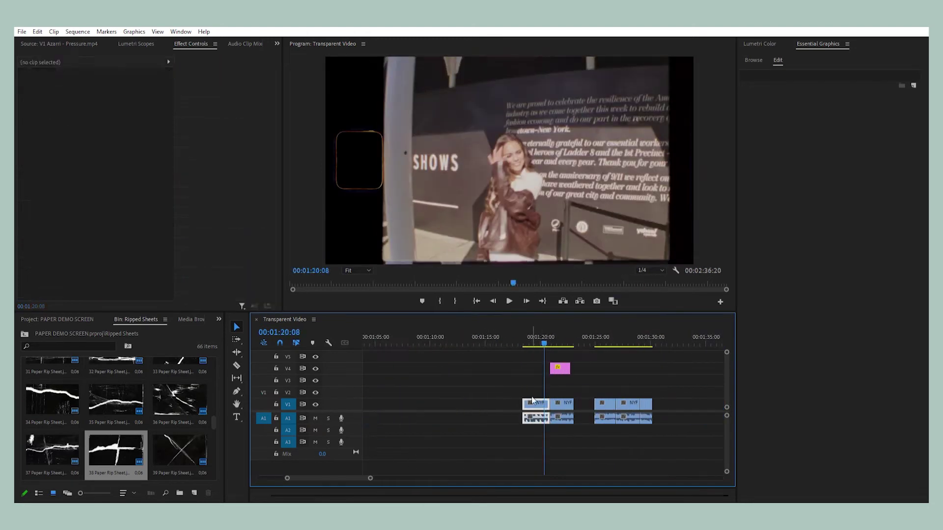
pyautogui.click(529, 341)
pyautogui.click(535, 403)
pyautogui.moveTo(98, 102); pyautogui.dragTo(142, 92)
pyautogui.moveTo(534, 373); pyautogui.dragTo(534, 392)
pyautogui.click(535, 339)
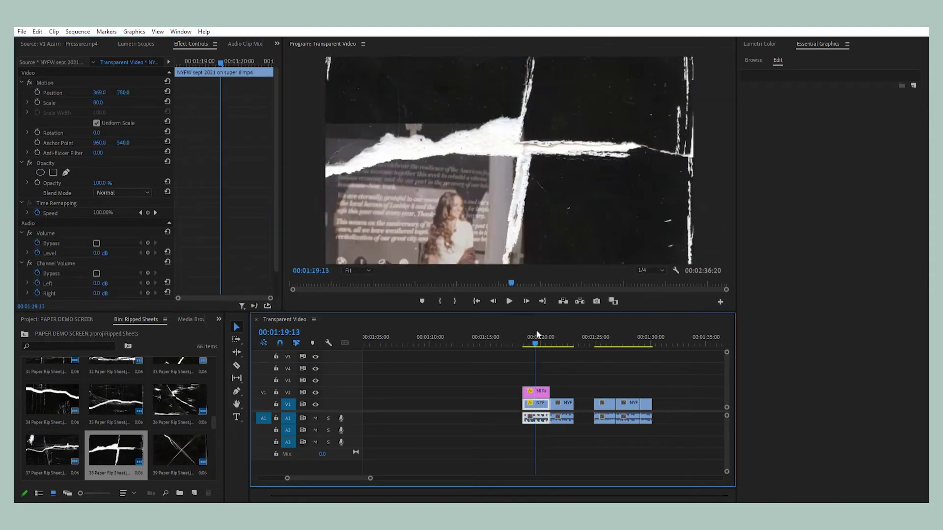
# Draw masks along the tear on the rip sheet and the first NYFW shot
pyautogui.click(326, 168)
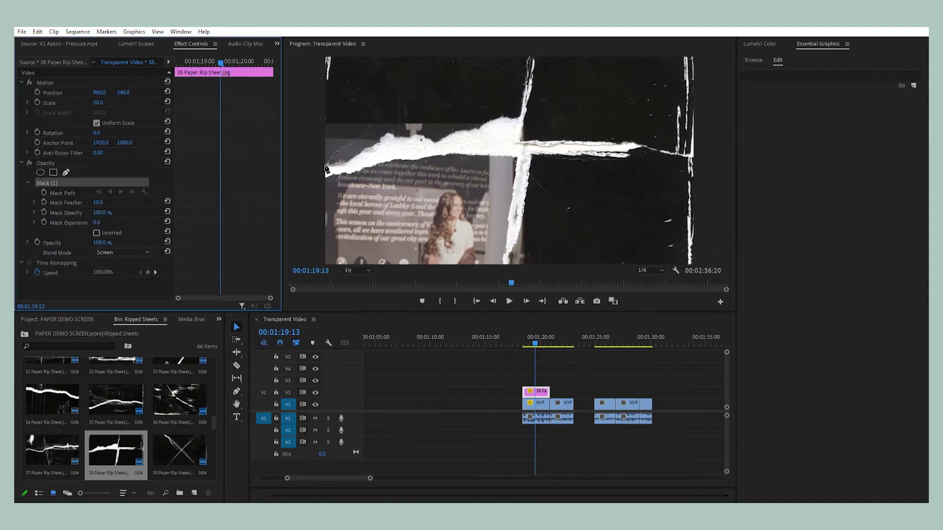
pyautogui.click(345, 167)
pyautogui.click(362, 154)
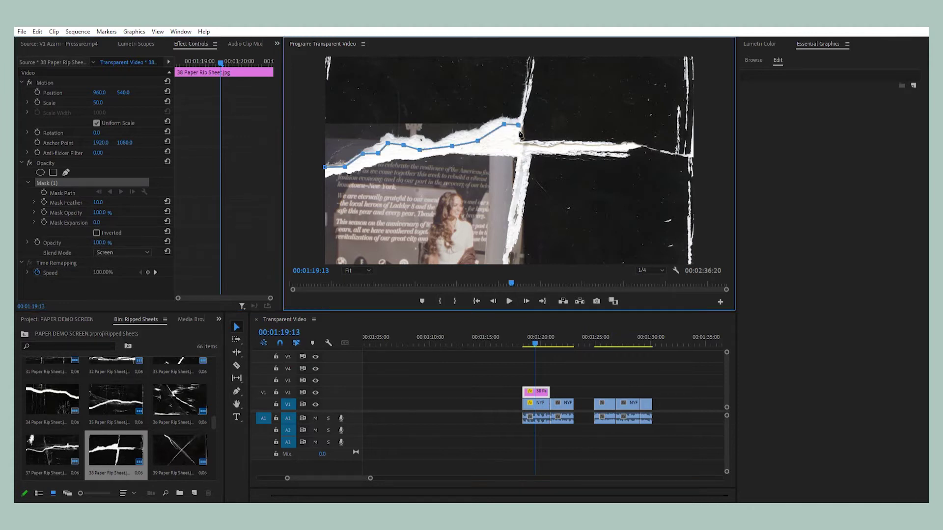
pyautogui.click(326, 167)
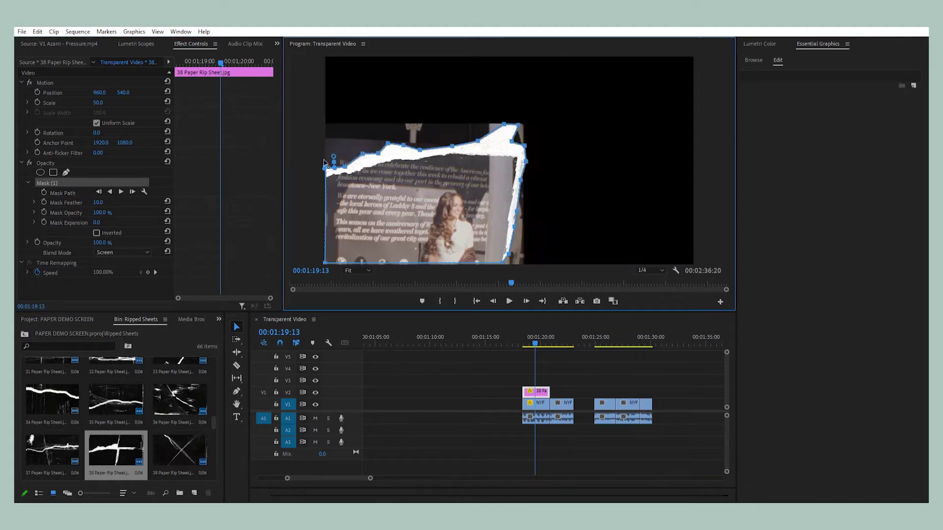
pyautogui.click(519, 146)
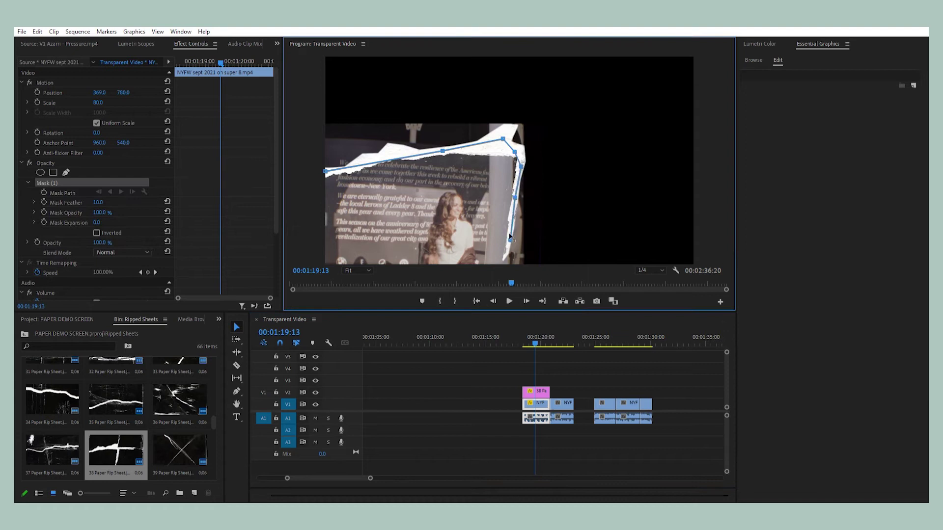
pyautogui.click(324, 257)
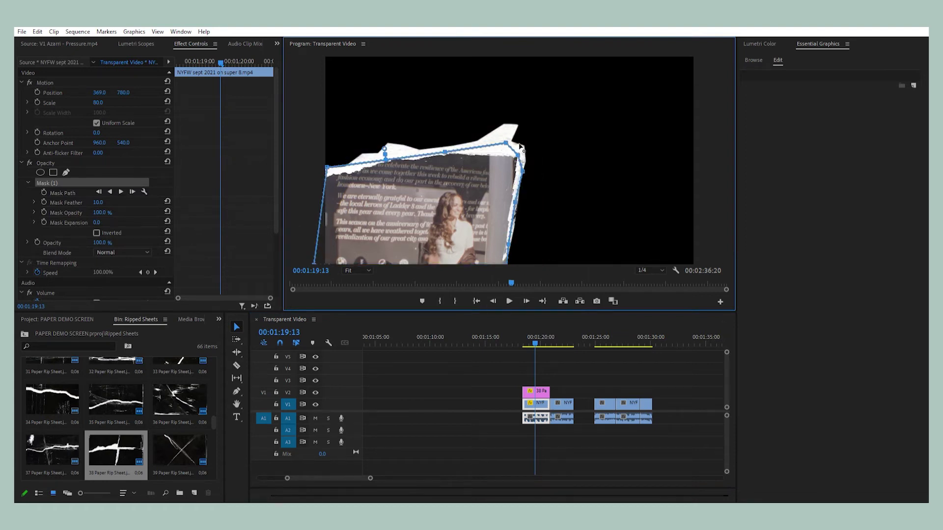
# Move the second NYFW shot to V4 and copy the rip sheet onto V5
pyautogui.moveTo(563, 403); pyautogui.dragTo(563, 355)
pyautogui.click(540, 338)
pyautogui.click(219, 62)
pyautogui.moveTo(99, 102); pyautogui.dragTo(148, 93)
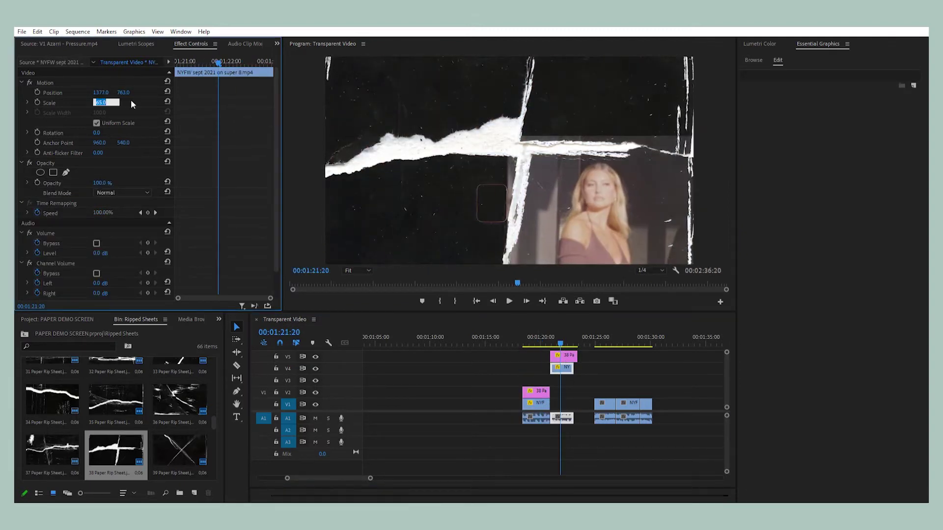
# Draw an Opacity mask on the copied rip sheet around the lower-right piece
pyautogui.click(564, 355)
pyautogui.click(559, 343)
pyautogui.click(65, 172)
pyautogui.click(506, 262)
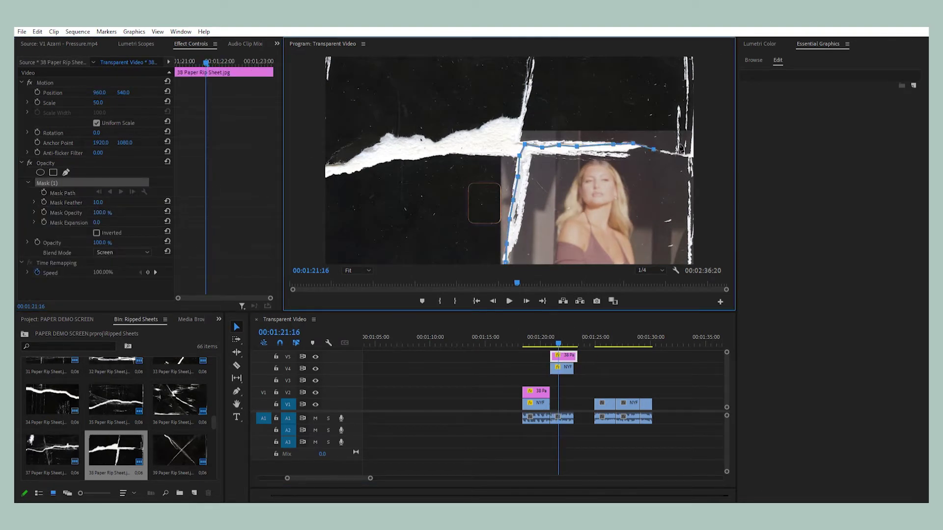
pyautogui.click(506, 260)
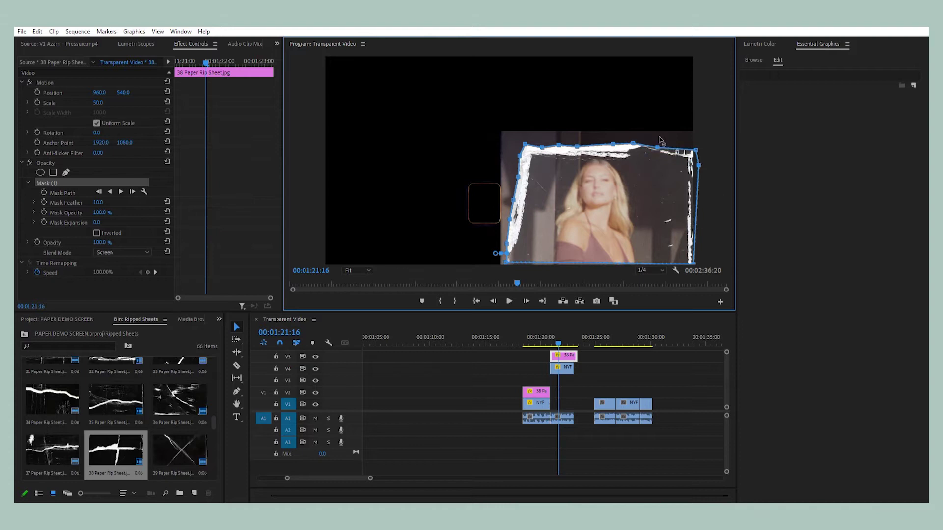
# Mask the second NYFW shot to the same lower-right piece and compare it with the rip sheet's mask outline
pyautogui.click(562, 368)
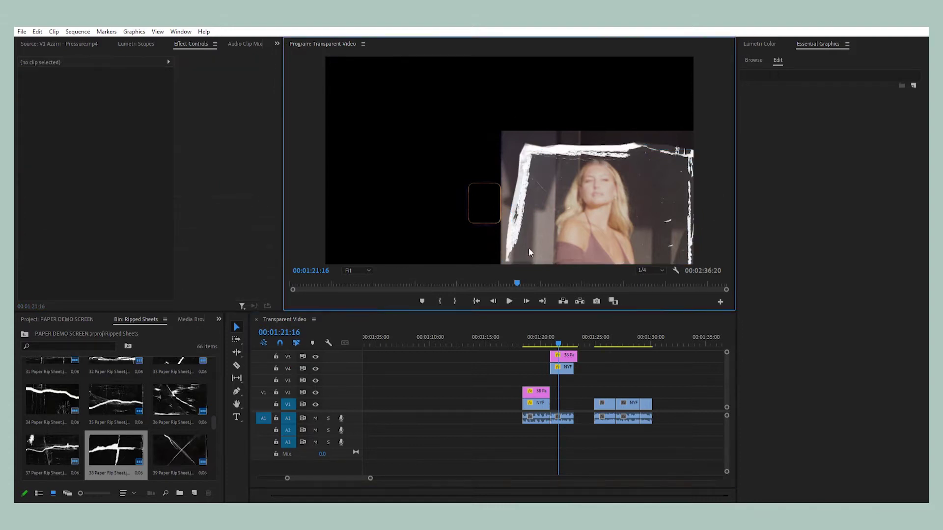
pyautogui.click(66, 172)
pyautogui.click(506, 262)
pyautogui.click(527, 141)
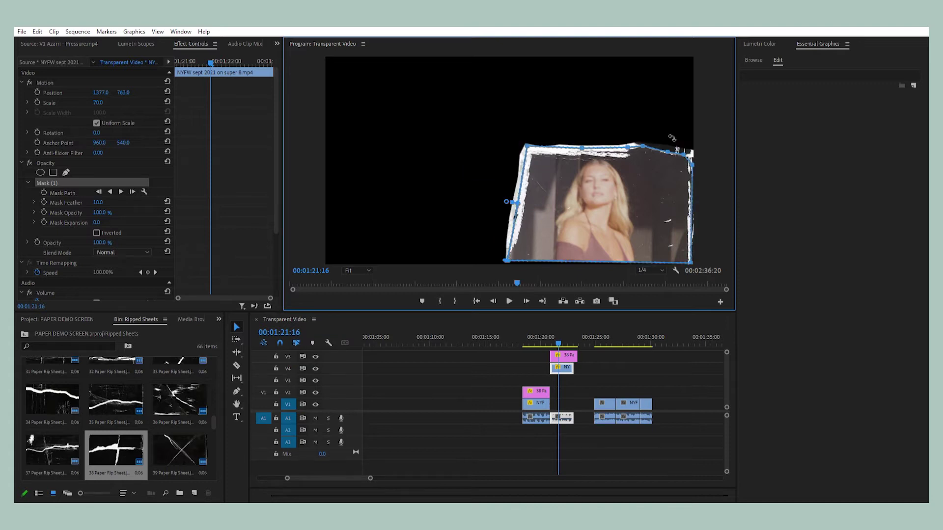
pyautogui.click(565, 356)
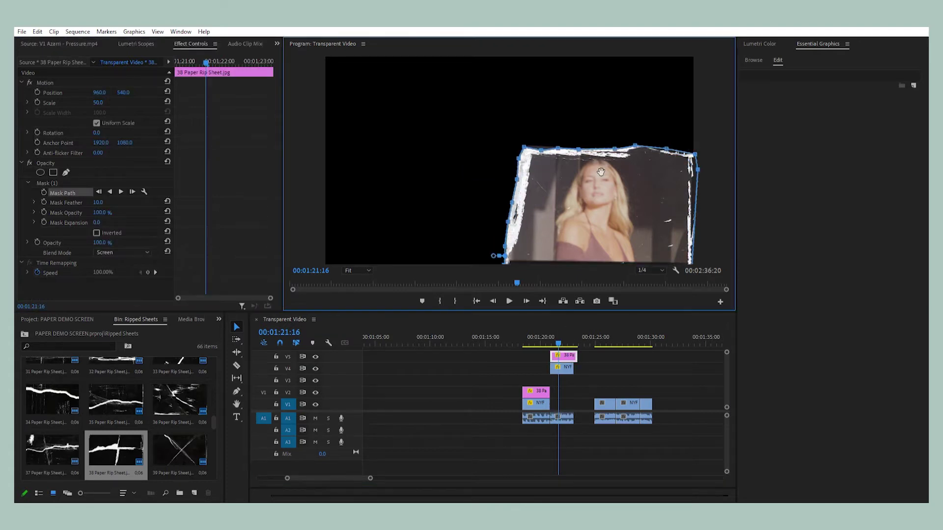
pyautogui.click(561, 368)
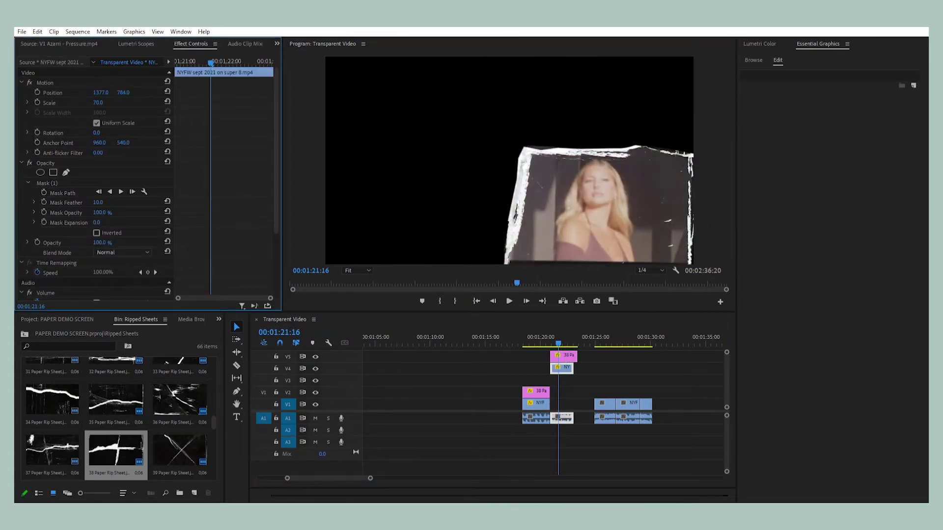
pyautogui.click(565, 356)
pyautogui.click(62, 193)
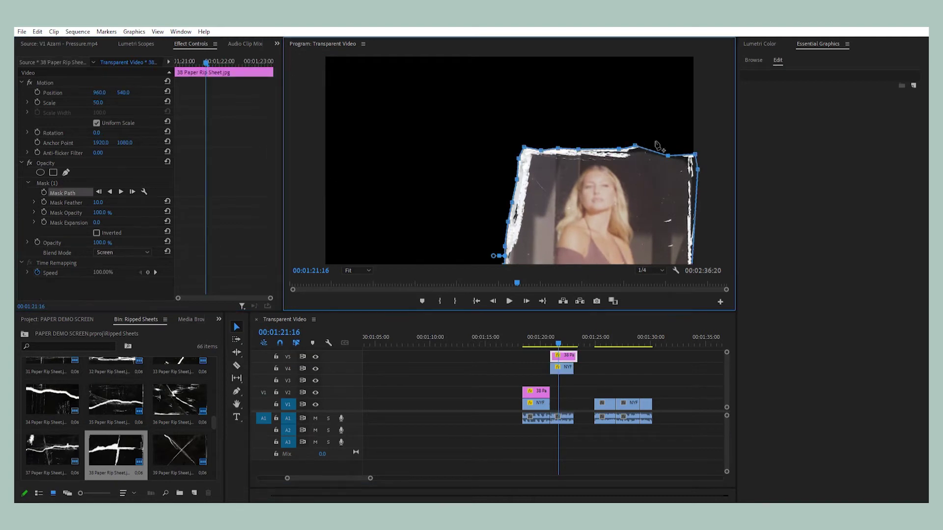
# Check the piece at a later frame, then set the second NYFW shot's Scale to 72
pyautogui.click(491, 373)
pyautogui.click(568, 356)
pyautogui.click(62, 193)
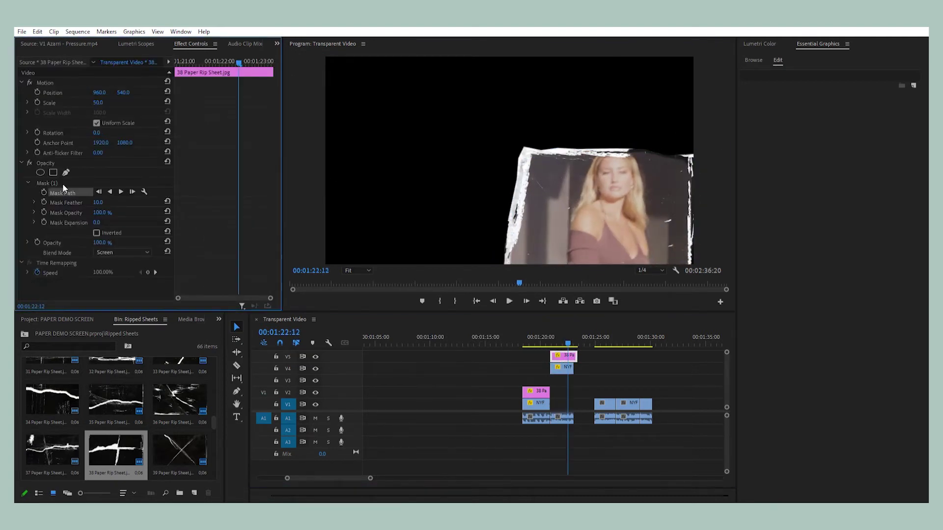
pyautogui.click(571, 368)
pyautogui.click(98, 102)
pyautogui.write('74')
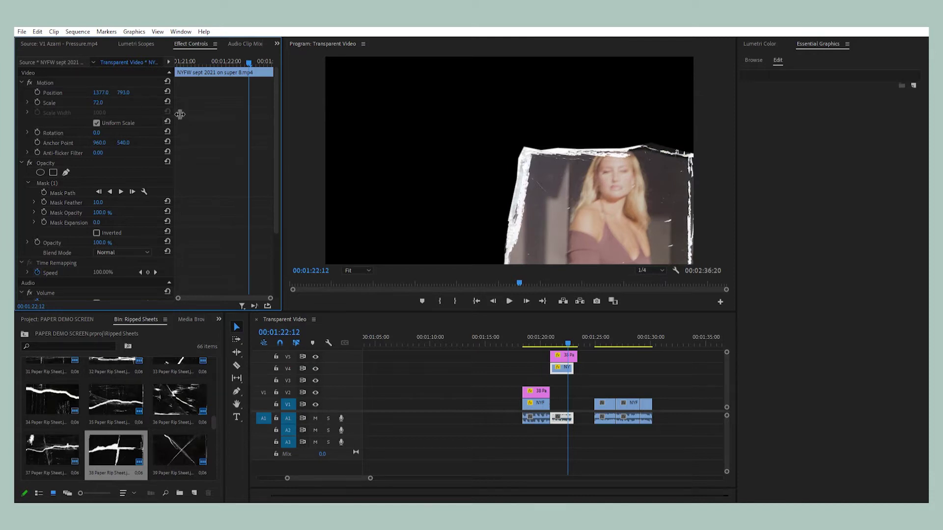
pyautogui.click(648, 144)
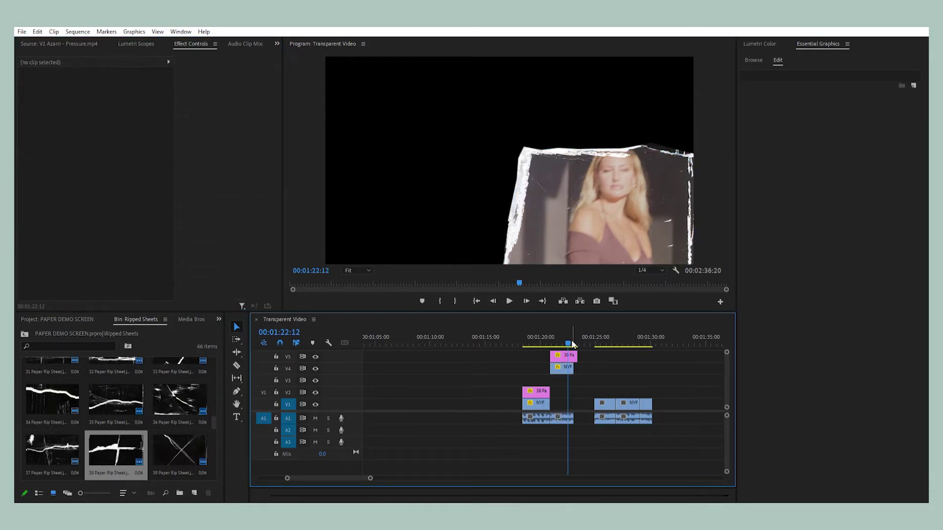
# Shift the top two clips down a track and play back the collage
pyautogui.moveTo(561, 368); pyautogui.dragTo(598, 345)
pyautogui.click(530, 339)
pyautogui.press('space')
pyautogui.click(619, 390)
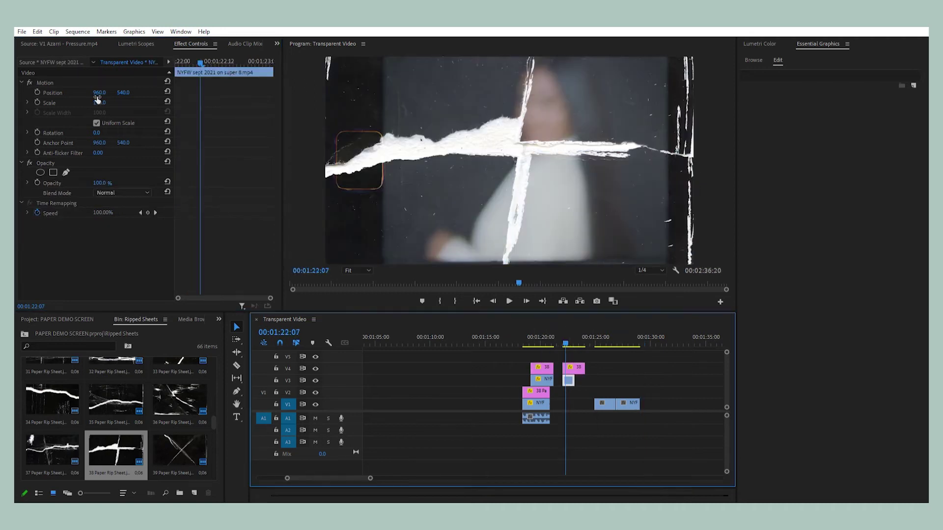
# Move the third NYFW shot toward the upper right under its masked rip sheet and check the result
pyautogui.moveTo(101, 92); pyautogui.dragTo(108, 95)
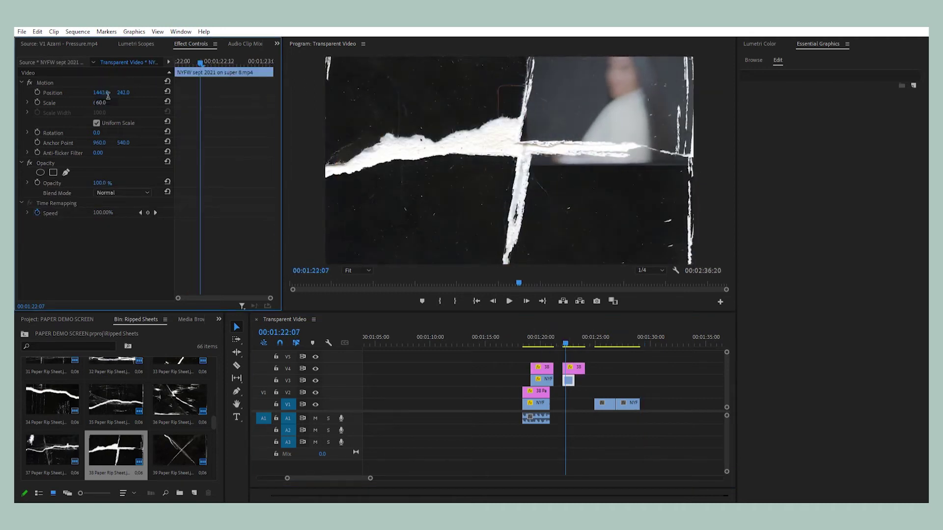
pyautogui.click(538, 143)
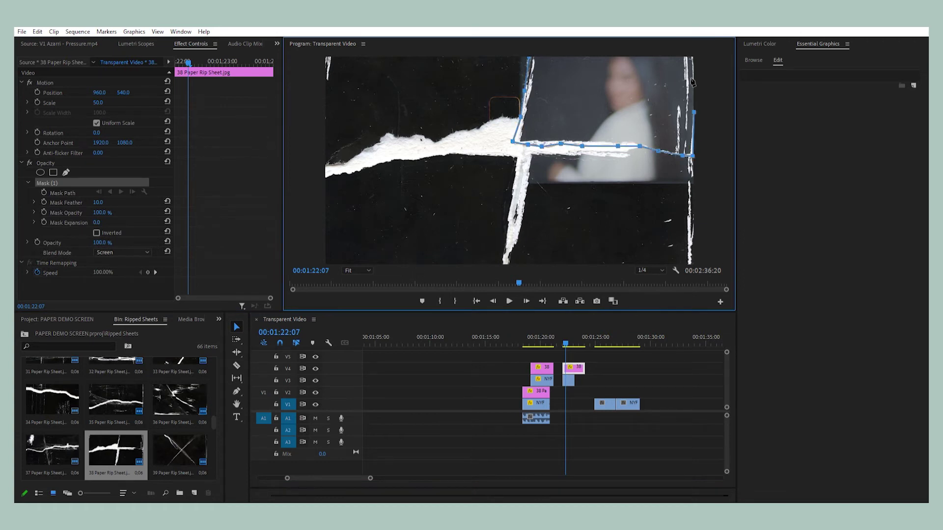
pyautogui.click(531, 51)
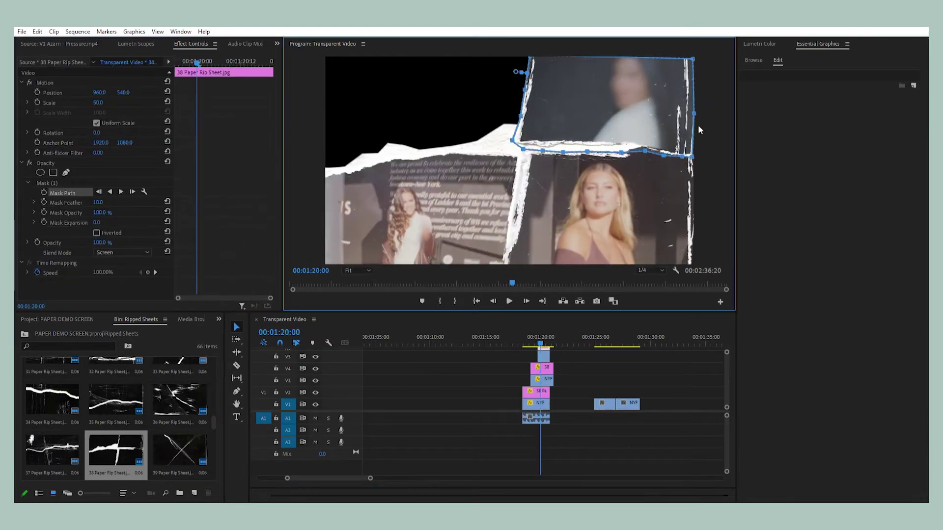
pyautogui.press('Left')
pyautogui.press('Left')
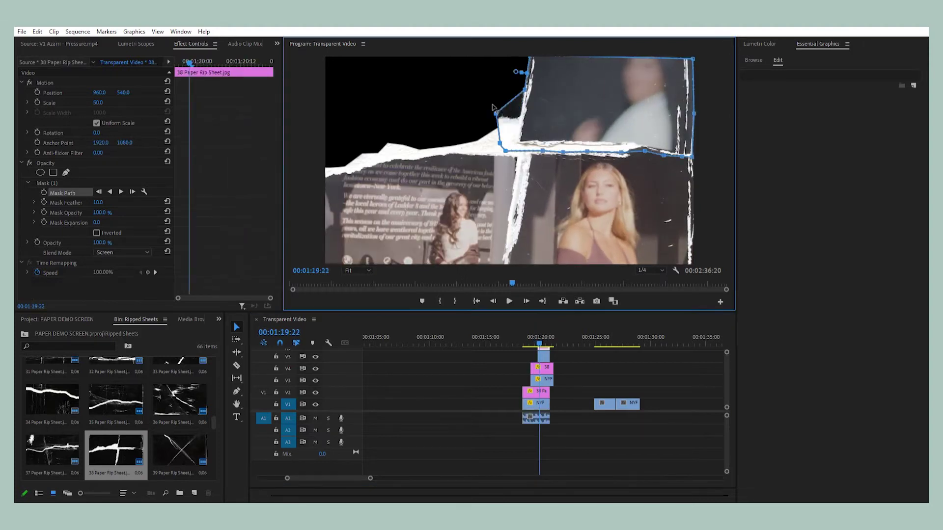
pyautogui.click(600, 342)
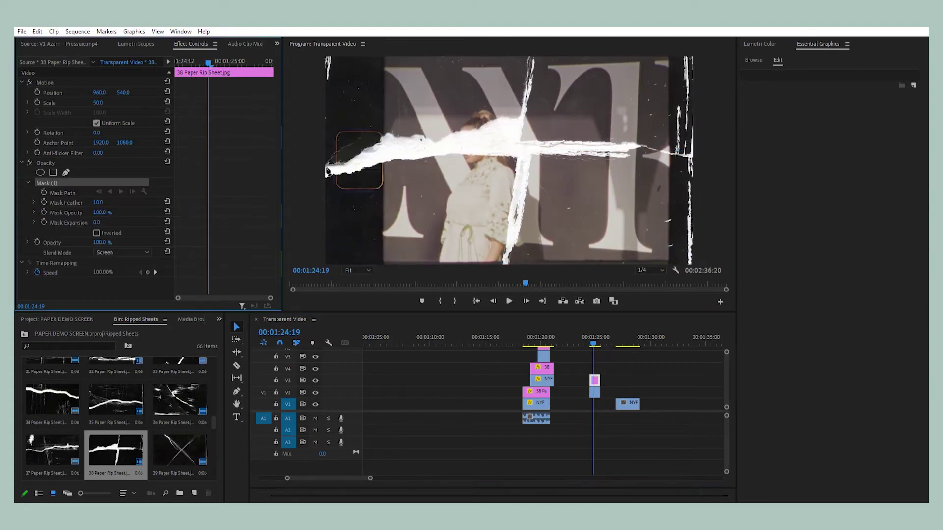
# Move the NYFW shot into the upper-left panel at scale 77 and mask the rip sheet along its torn bottom edge
pyautogui.click(354, 166)
pyautogui.click(380, 152)
pyautogui.click(407, 151)
pyautogui.click(444, 149)
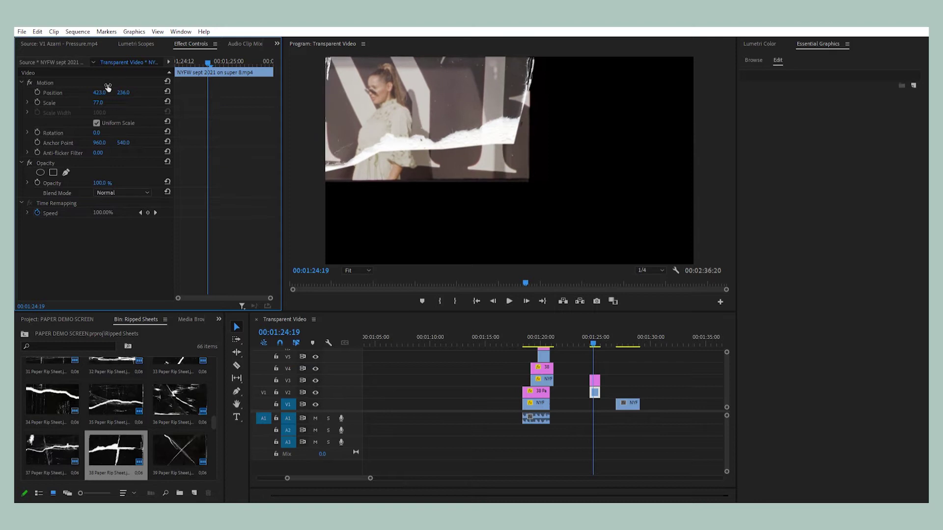
pyautogui.click(65, 172)
pyautogui.click(325, 169)
pyautogui.click(342, 166)
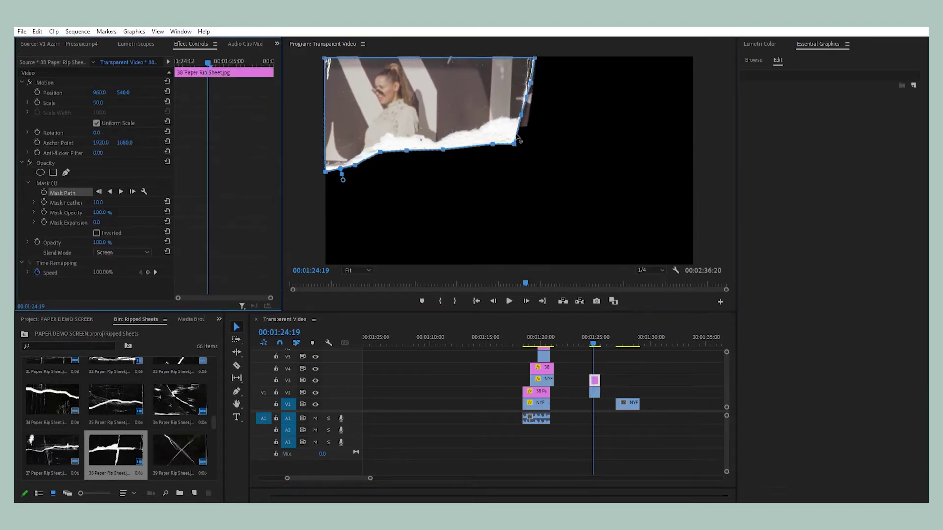
pyautogui.moveTo(346, 161); pyautogui.dragTo(379, 162)
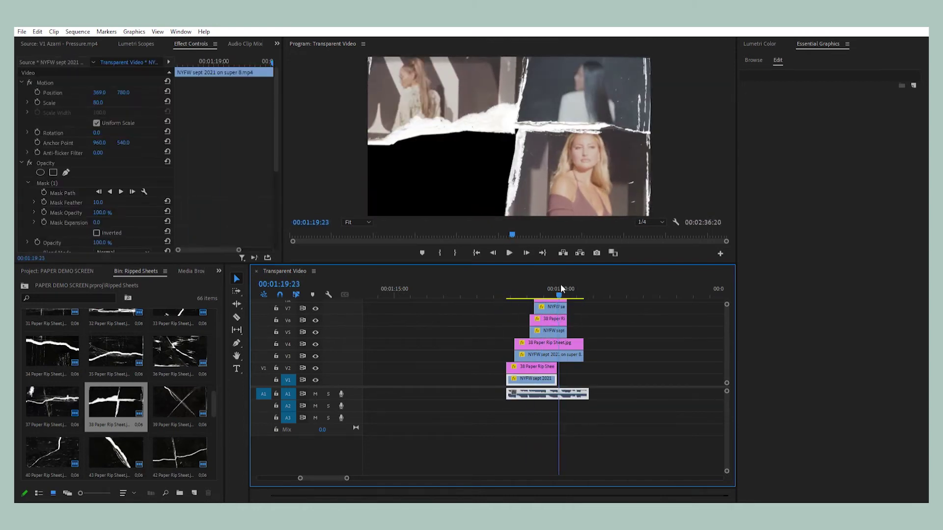
# Trim the collage clips' ends and offset the V1–V8 pairs so each torn panel starts later
pyautogui.moveTo(567, 342); pyautogui.dragTo(561, 343)
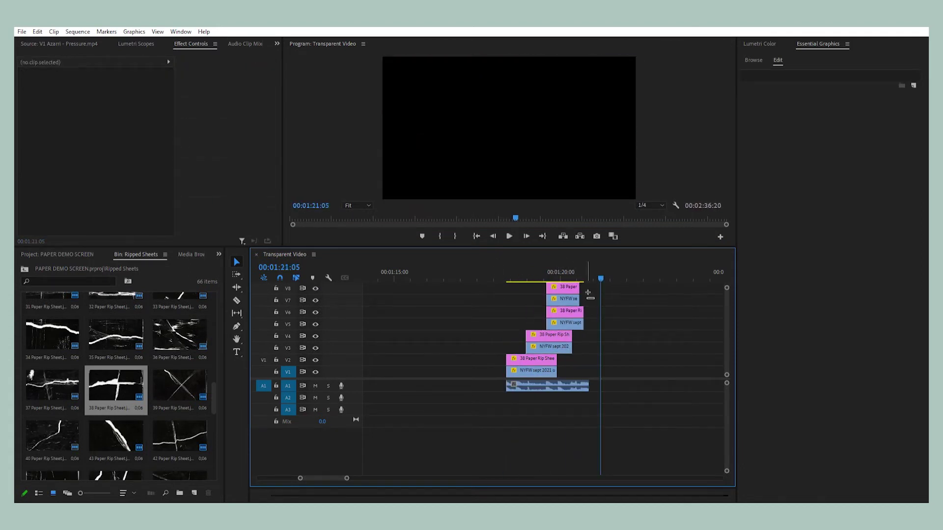
pyautogui.moveTo(616, 307); pyautogui.dragTo(558, 334)
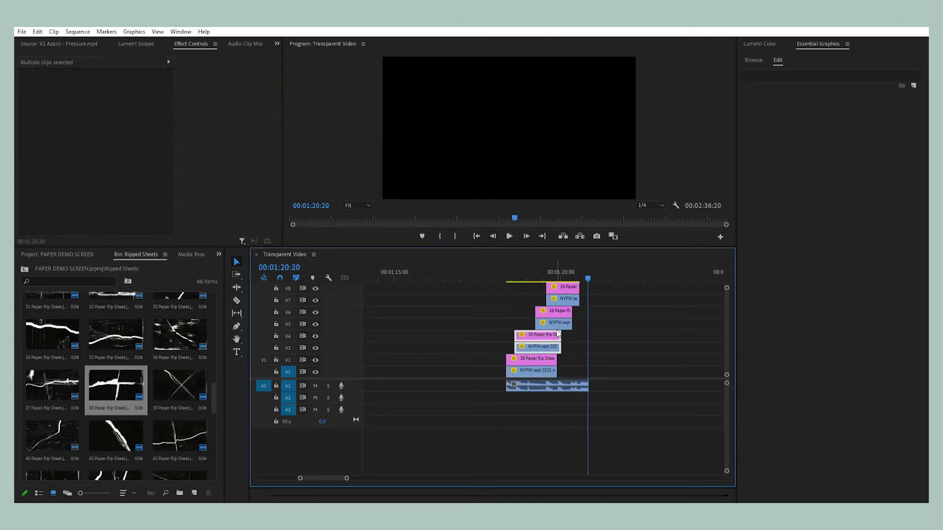
pyautogui.moveTo(600, 293); pyautogui.dragTo(562, 287)
pyautogui.click(572, 357)
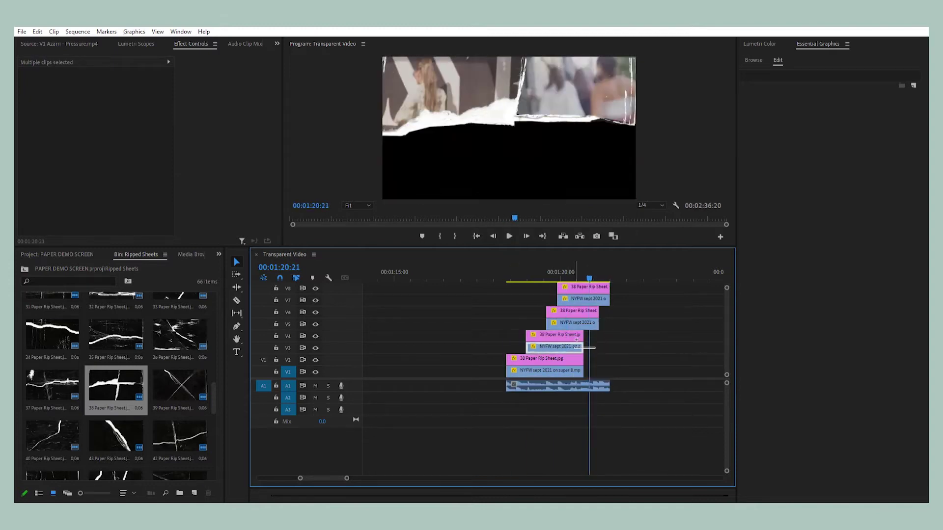
pyautogui.click(612, 301)
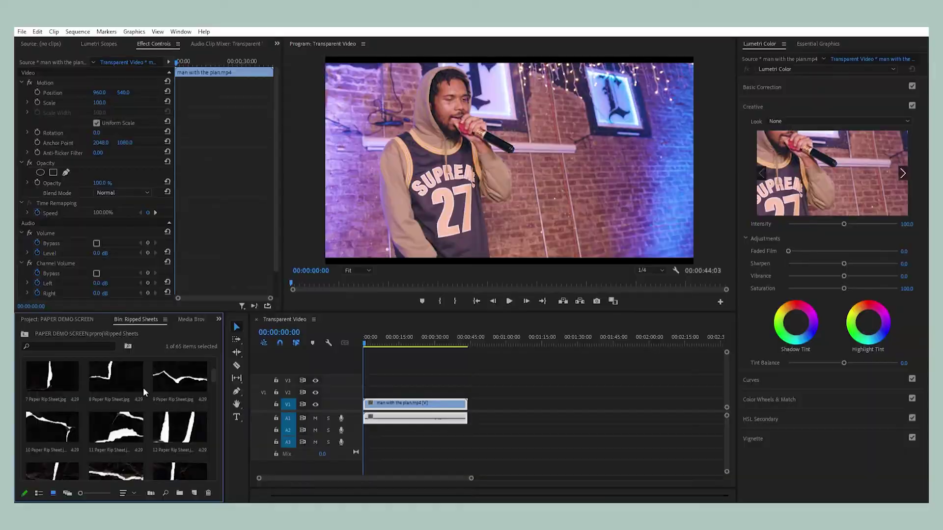
# Lay every rip sheet from the bin on V2 above the footage, enlarge the footage slightly, and preview the Screen blend
pyautogui.hotkey('ctrl', 'a')
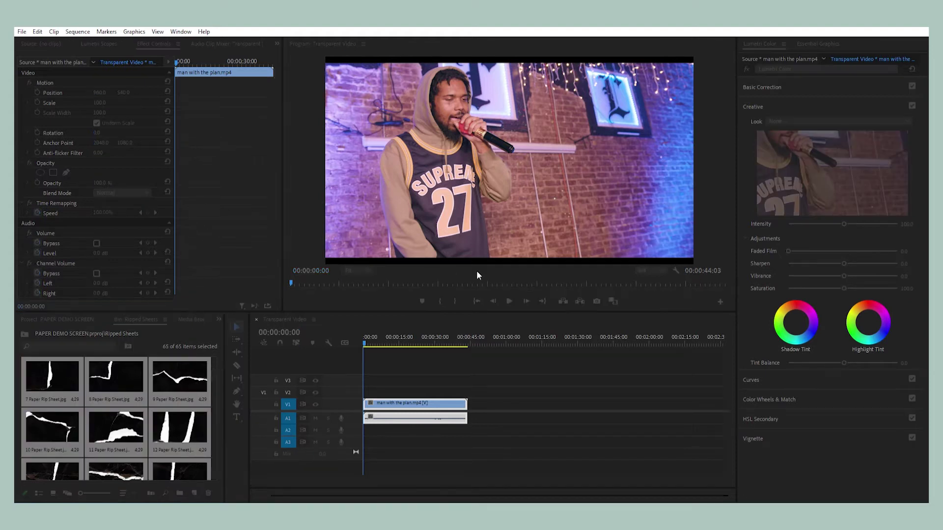
pyautogui.moveTo(509, 162); pyautogui.dragTo(412, 391)
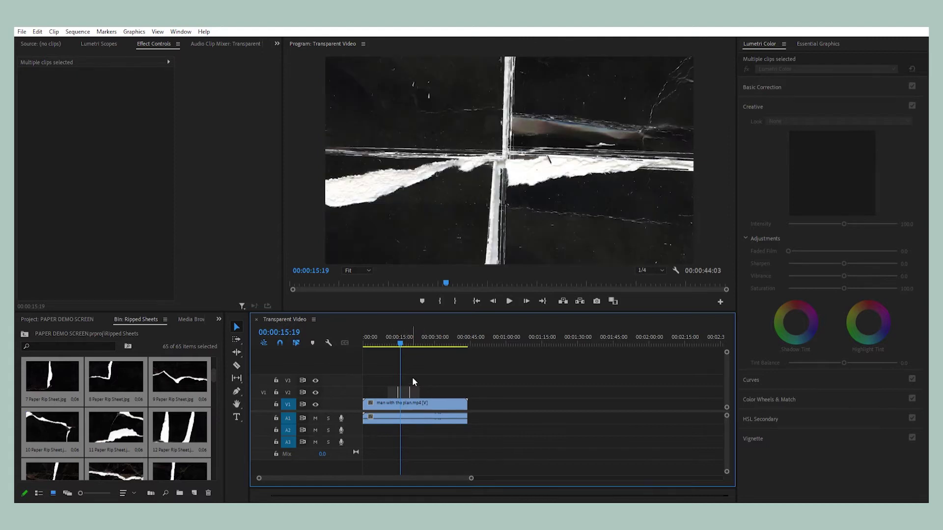
pyautogui.press('=')
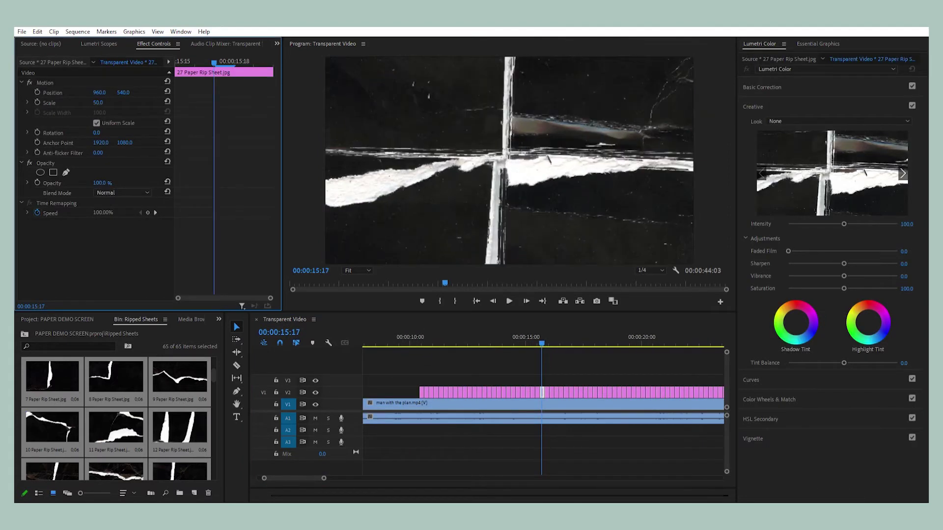
pyautogui.press('-')
pyautogui.moveTo(466, 393); pyautogui.dragTo(499, 387)
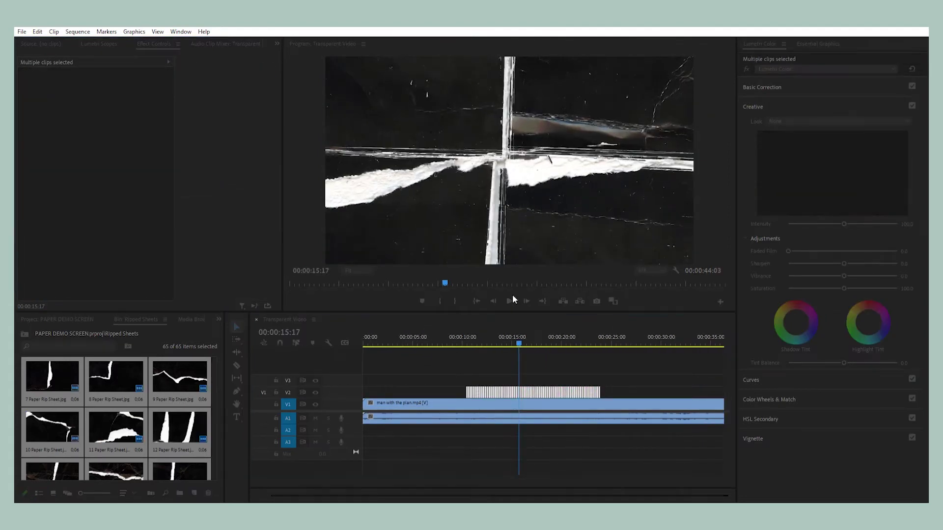
pyautogui.moveTo(100, 102); pyautogui.dragTo(110, 95)
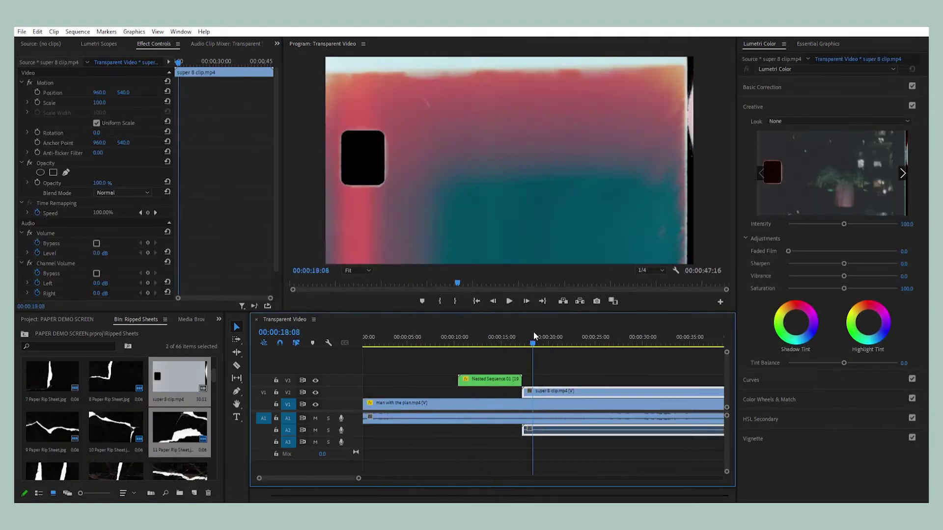
pyautogui.moveTo(532, 334); pyautogui.dragTo(453, 333)
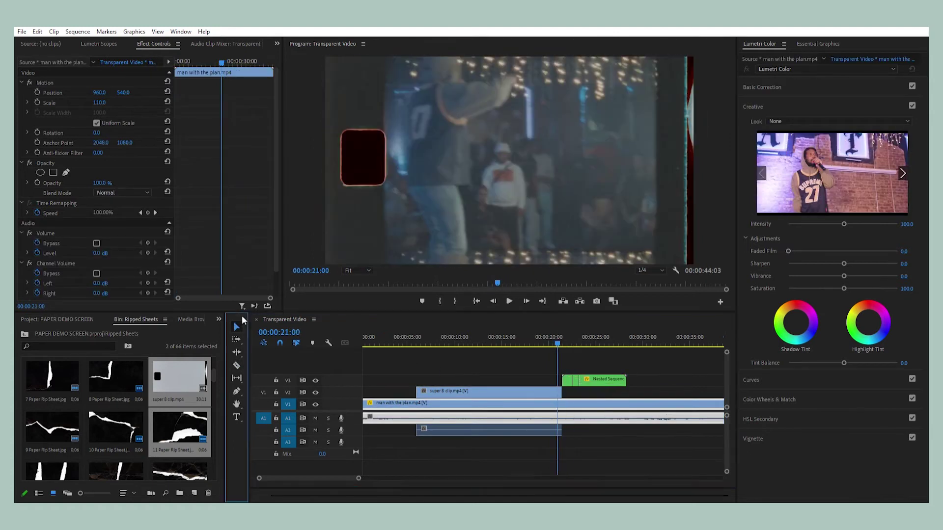
pyautogui.scroll(-10, 116, 191)
pyautogui.press('space')
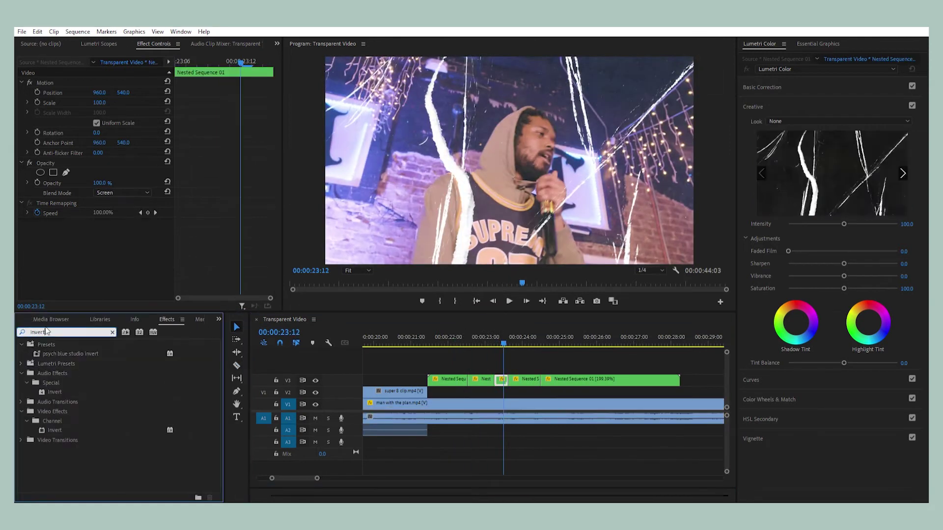
# Apply an Invert effect to the nested rip sheets, choose the inverted channel, and preview it
pyautogui.moveTo(54, 430); pyautogui.dragTo(113, 194)
pyautogui.scroll(6, 115, 192)
pyautogui.scroll(-1, 121, 243)
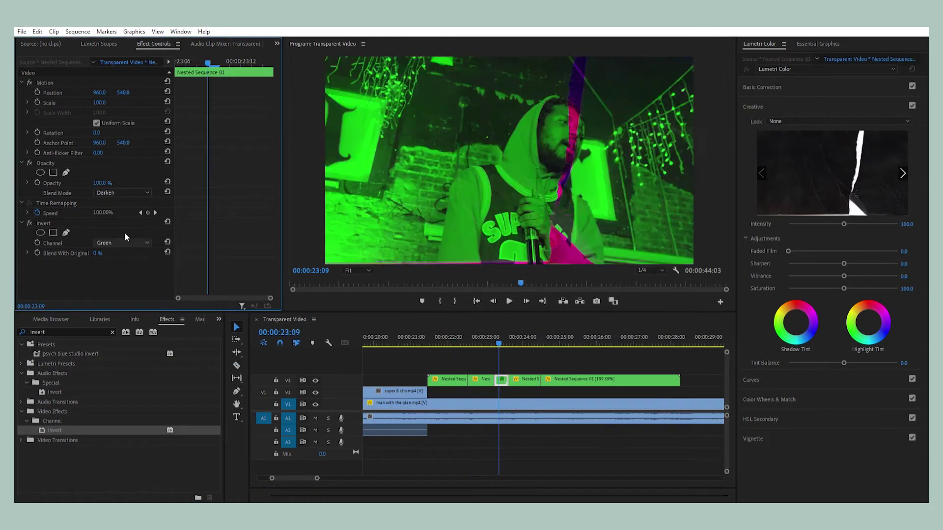
pyautogui.click(498, 336)
pyautogui.press('space')
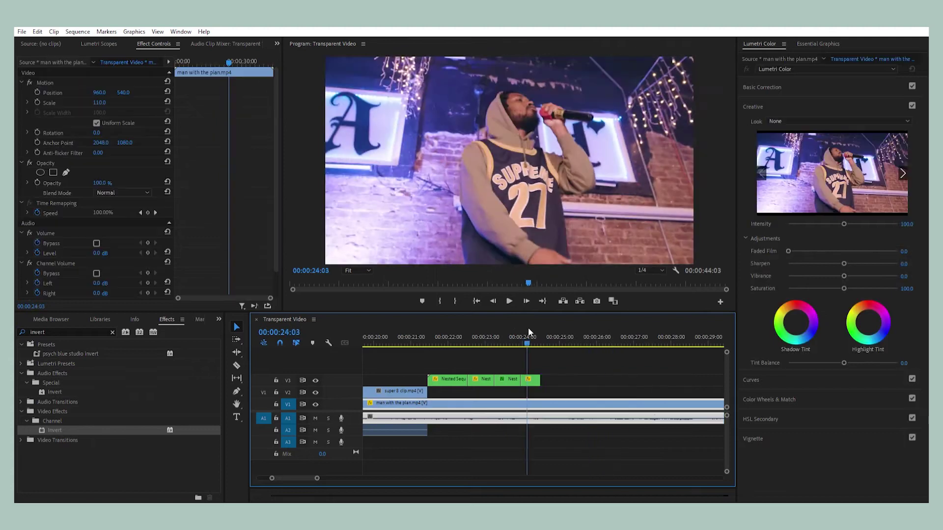
pyautogui.moveTo(528, 327); pyautogui.dragTo(444, 337)
pyautogui.press('-')
pyautogui.press('-')
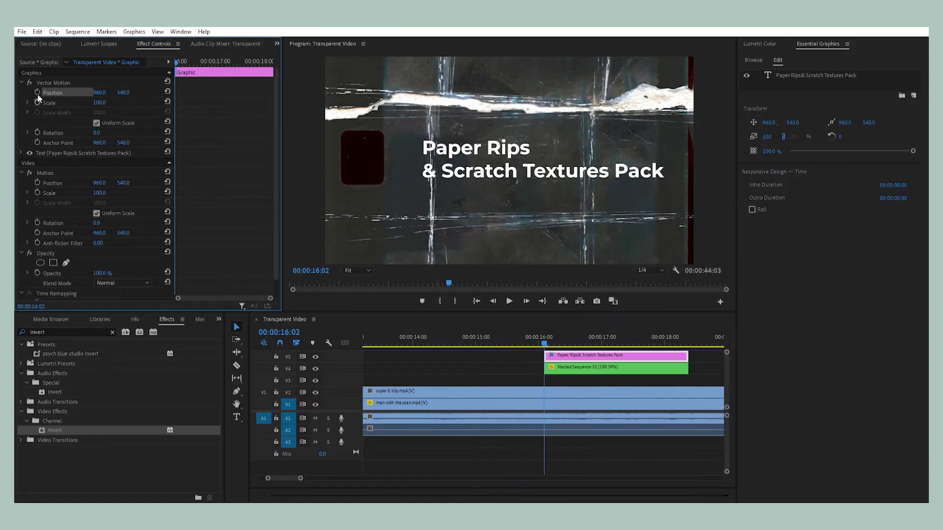
# Play the Paper Rips & Scratch Textures Pack title over the textures
pyautogui.click(509, 301)
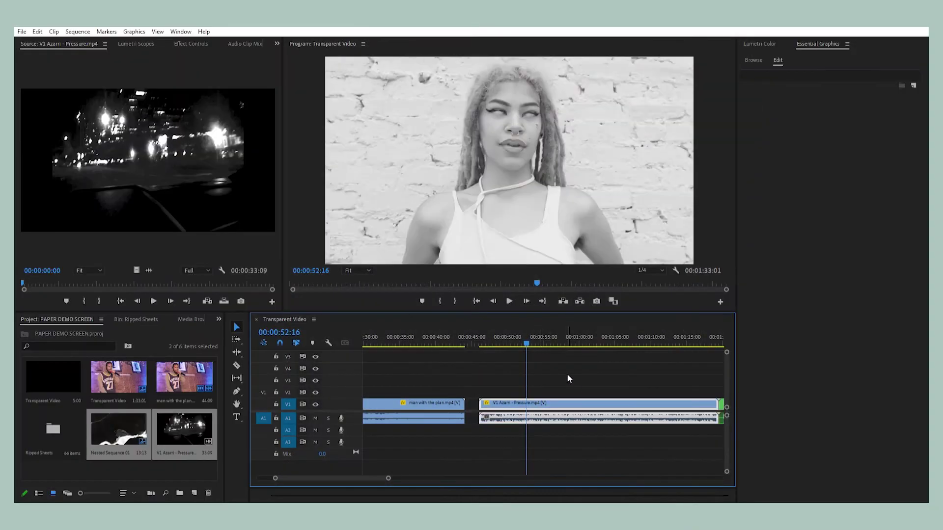
# Jump to the highway shot at 56:04, open the Ripped Sheets bin, and find the first cut point
pyautogui.click(525, 337)
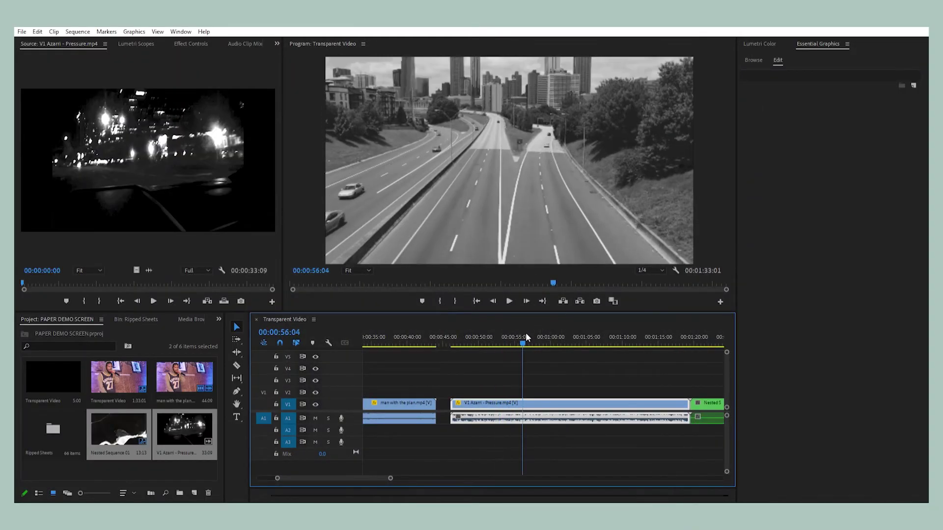
pyautogui.moveTo(602, 339); pyautogui.dragTo(568, 339)
pyautogui.doubleClick(53, 423)
pyautogui.click(477, 333)
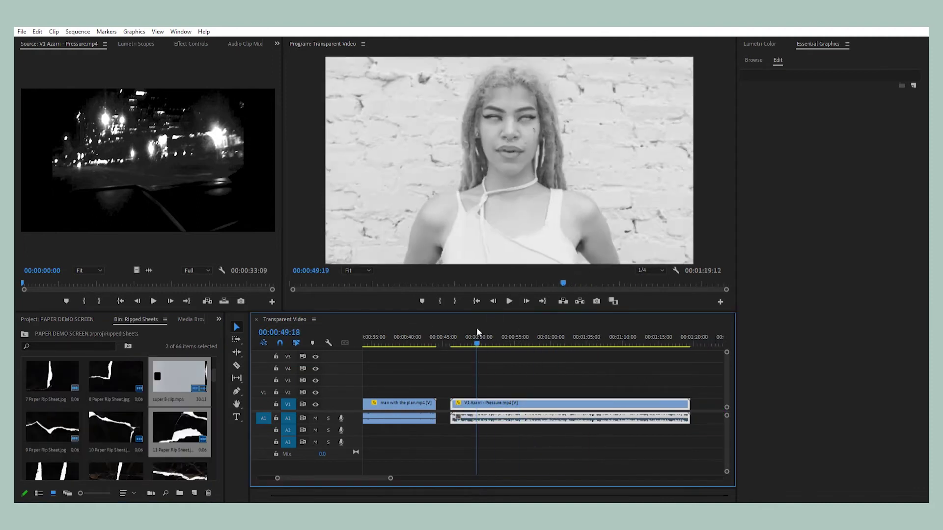
pyautogui.moveTo(393, 478); pyautogui.dragTo(326, 478)
pyautogui.press('c')
pyautogui.moveTo(551, 330); pyautogui.dragTo(427, 334)
pyautogui.press('space')
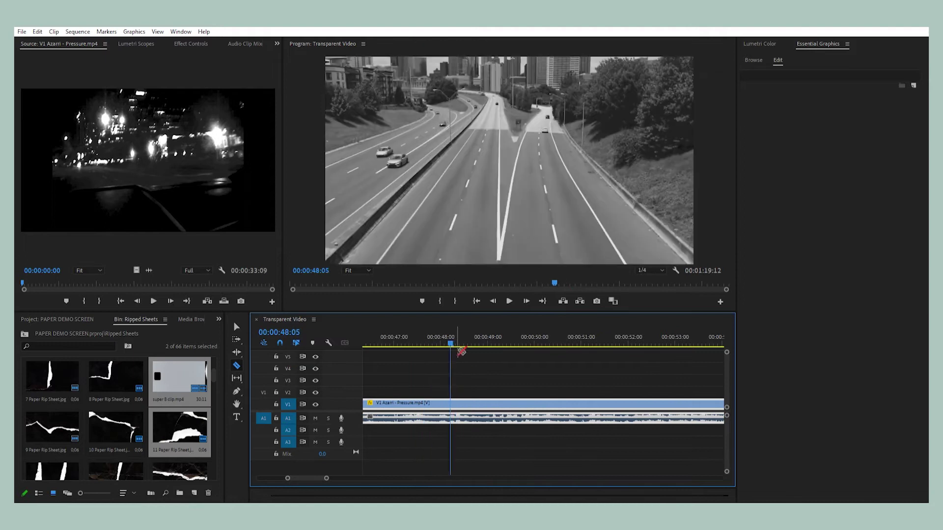
# Split the Pressure clip near 48:28, 49:18, 50:00, 50:10 and twice around 57 seconds
pyautogui.click(454, 404)
pyautogui.click(521, 334)
pyautogui.click(524, 402)
pyautogui.moveTo(525, 334); pyautogui.dragTo(635, 335)
pyautogui.click(535, 402)
pyautogui.click(553, 403)
pyautogui.click(591, 334)
pyautogui.click(569, 403)
pyautogui.click(605, 403)
# Play back the new cuts, return to the Selection tool, and zoom in around 47:01
pyautogui.press('space')
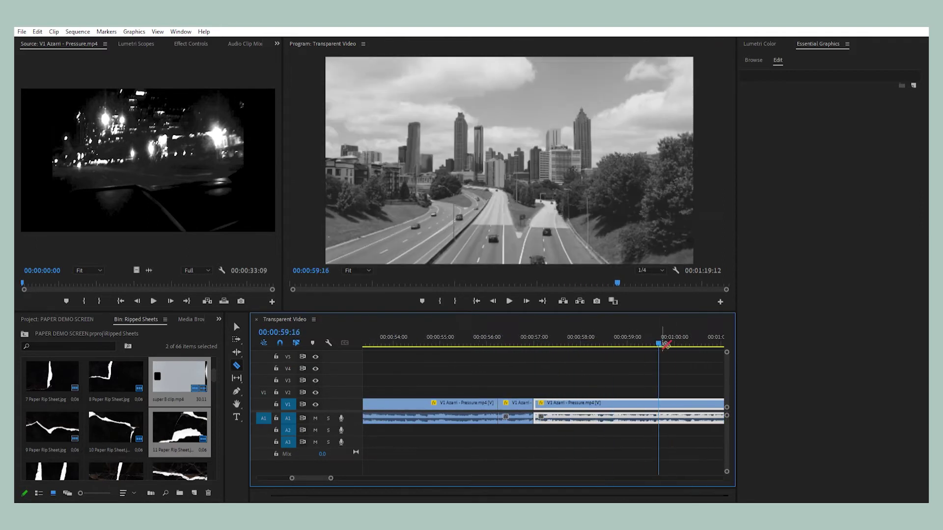
pyautogui.press('v')
pyautogui.press('-')
pyautogui.press('-')
pyautogui.press('j')
pyautogui.press('j')
pyautogui.press('j')
pyautogui.press('=')
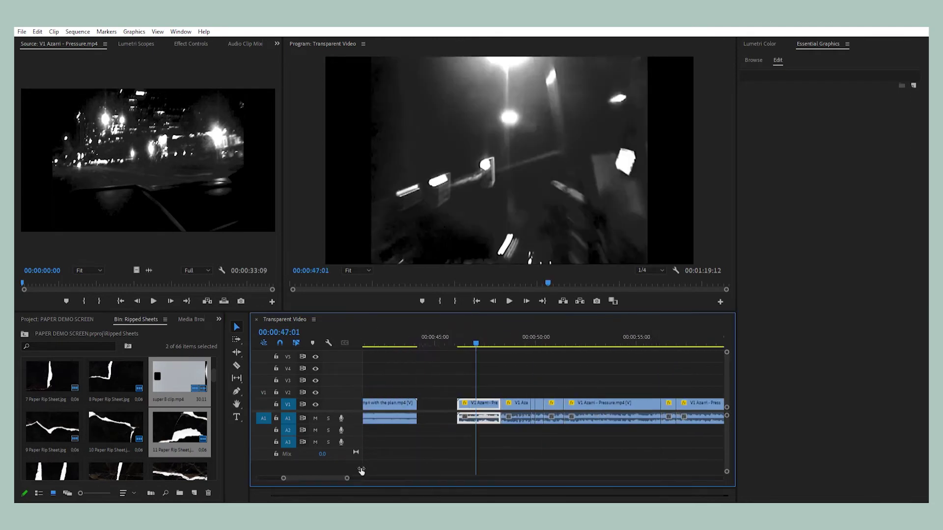
pyautogui.scroll(-3, 126, 421)
pyautogui.scroll(3, 127, 421)
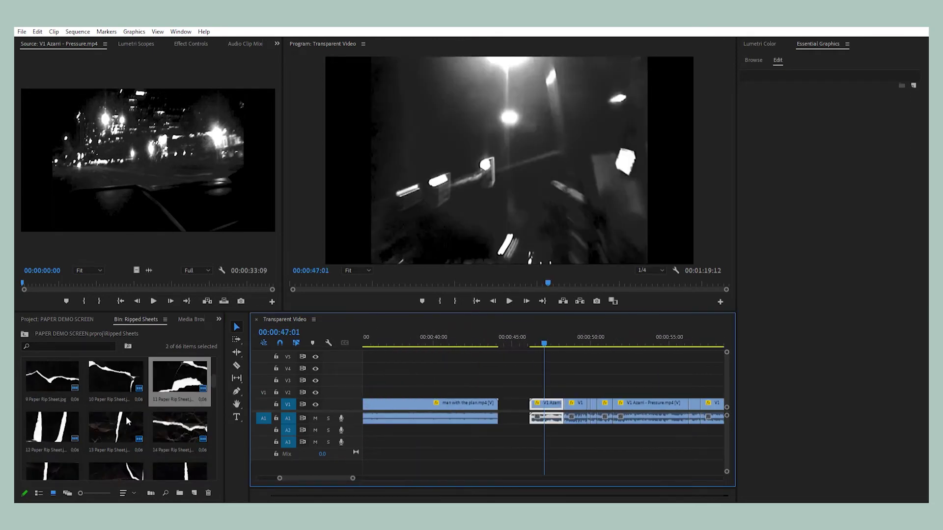
# Place 12 Paper Rip Sheet above the cut clips in Color Dodge blend mode
pyautogui.moveTo(47, 428); pyautogui.dragTo(559, 381)
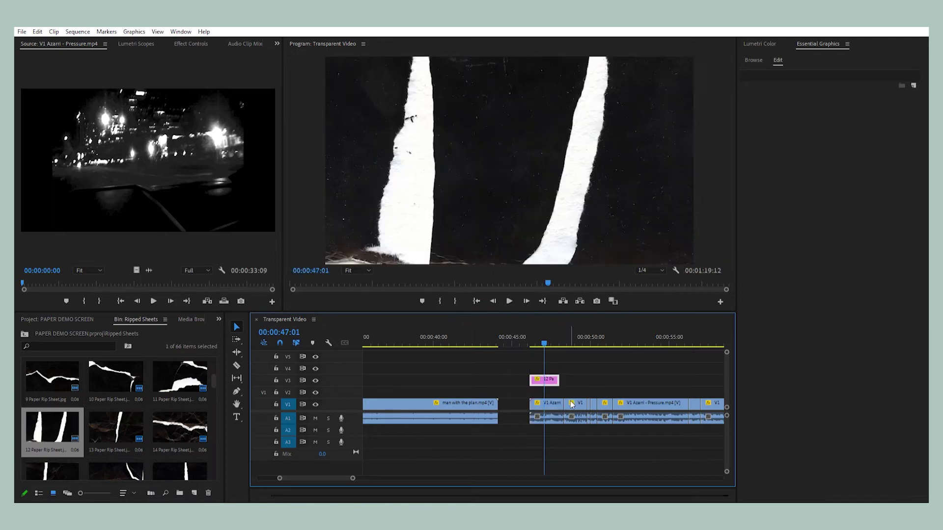
pyautogui.click(201, 44)
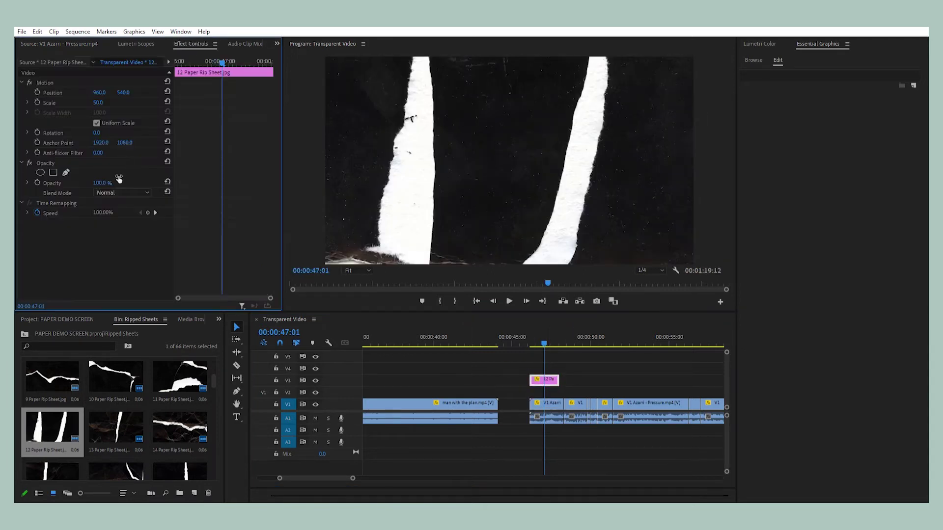
pyautogui.hotkey('shift', '=')
pyautogui.hotkey('shift', '=')
pyautogui.hotkey('shift', '=')
pyautogui.hotkey('shift', '=')
pyautogui.hotkey('shift', '=')
pyautogui.hotkey('shift', '=')
pyautogui.hotkey('shift', '=')
pyautogui.hotkey('shift', '=')
pyautogui.hotkey('shift', '=')
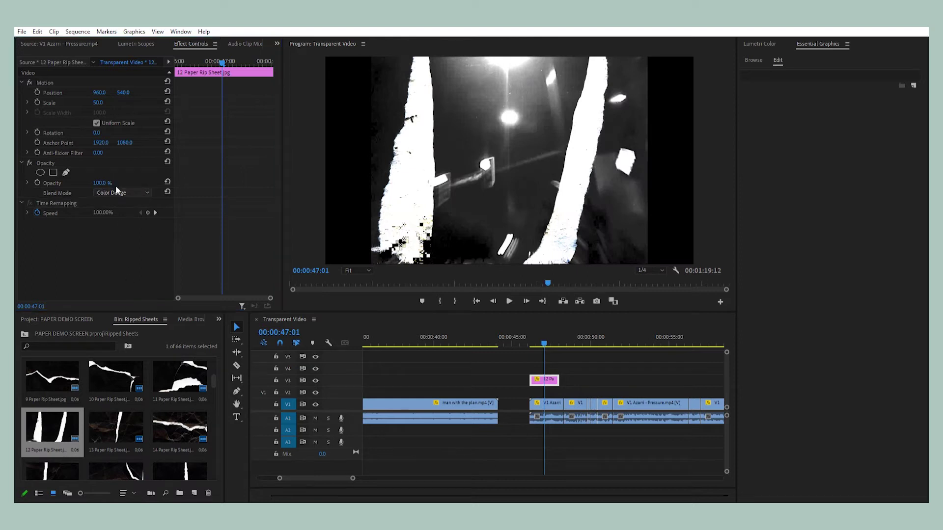
# Scale the Pressure clip beneath to 98 and start a freeform mask along its left tear
pyautogui.click(549, 402)
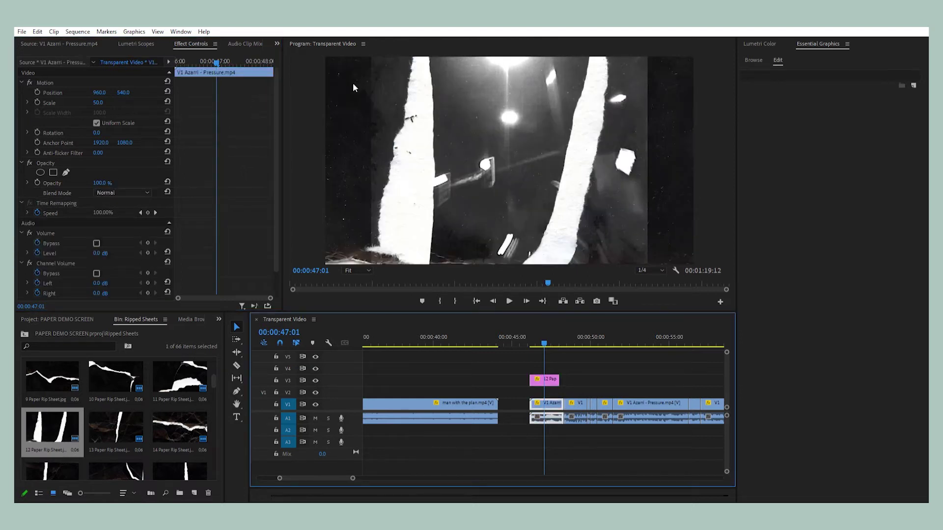
pyautogui.moveTo(98, 102); pyautogui.dragTo(79, 93)
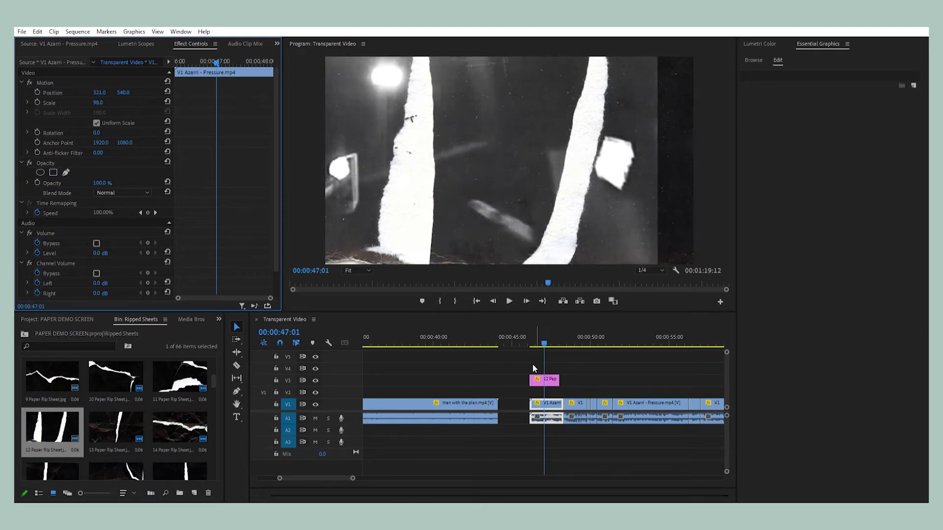
pyautogui.click(65, 172)
pyautogui.click(449, 263)
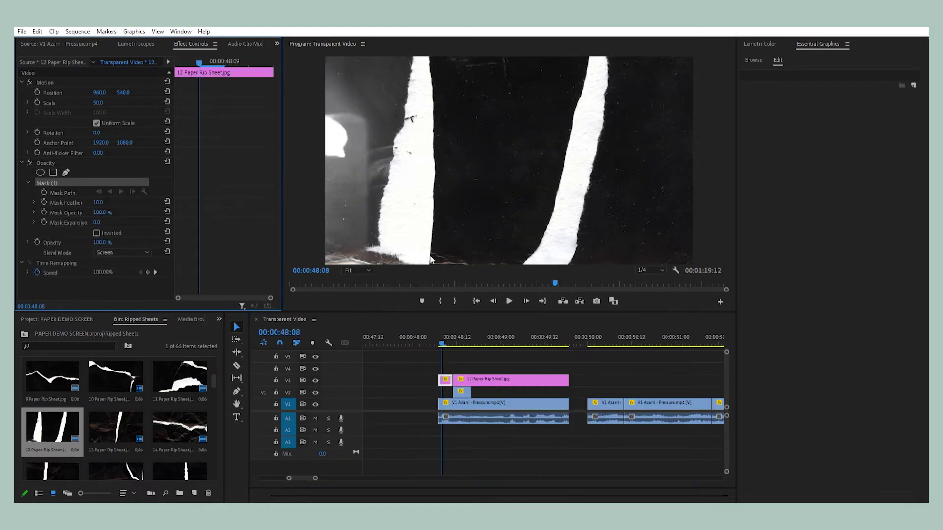
pyautogui.click(432, 263)
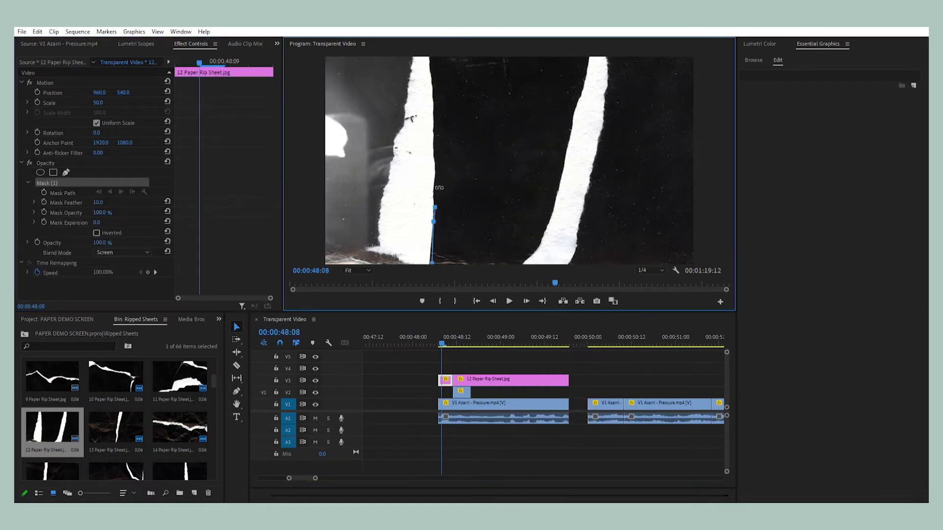
# Close the left-side mask and step the playhead through the bottom-track Pressure clip
pyautogui.click(426, 255)
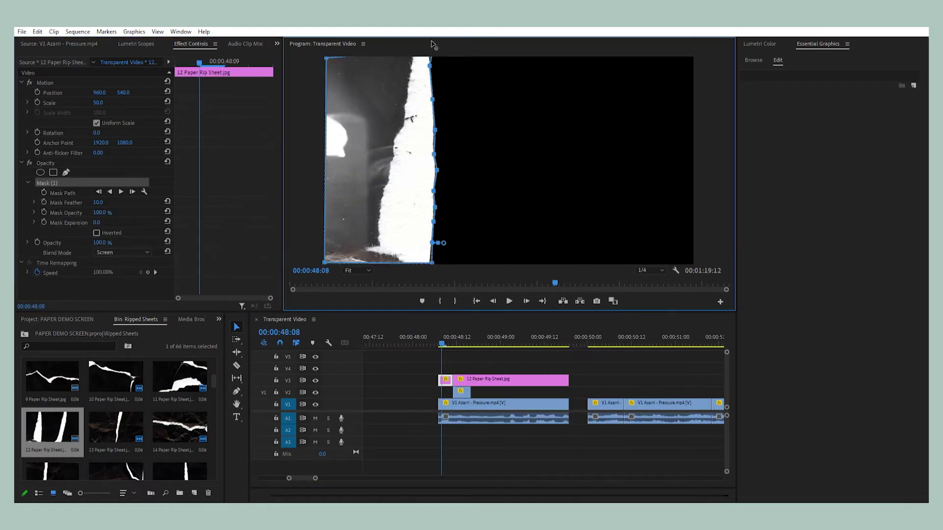
pyautogui.click(440, 337)
pyautogui.press('space')
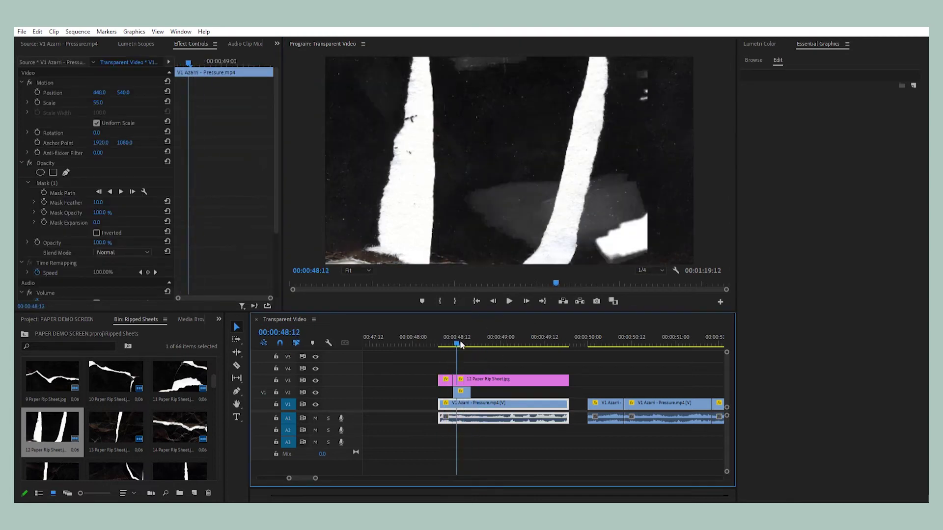
pyautogui.press('space')
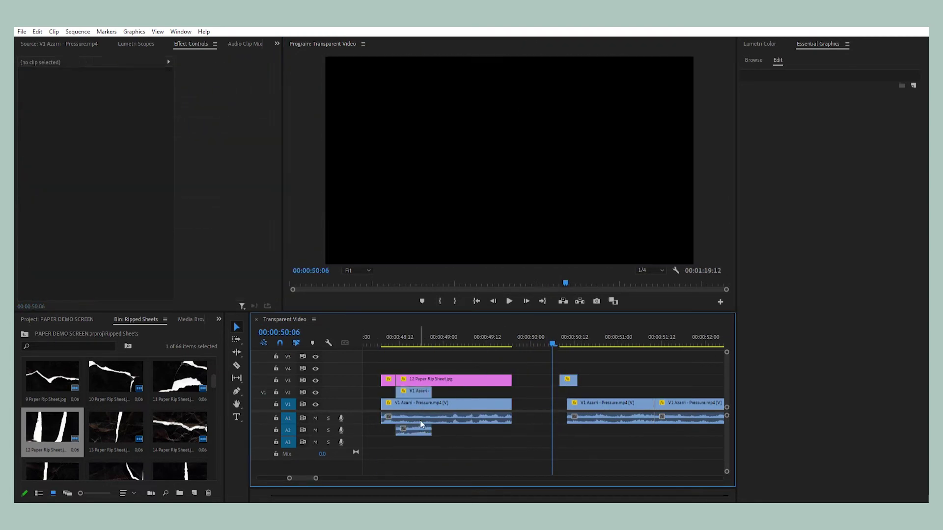
# Trace a Pen mask on the 12 Paper Rip Sheet to the frame's top edge and preview it
pyautogui.click(419, 385)
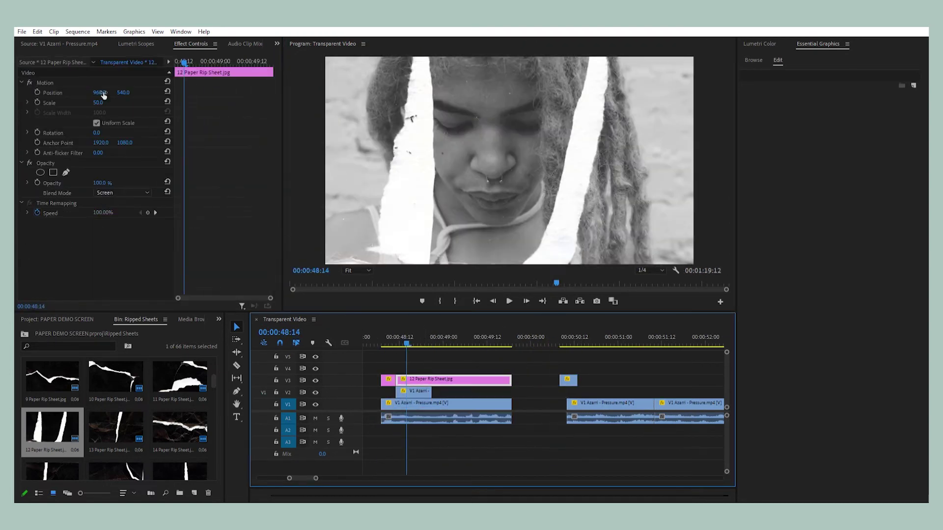
pyautogui.click(416, 50)
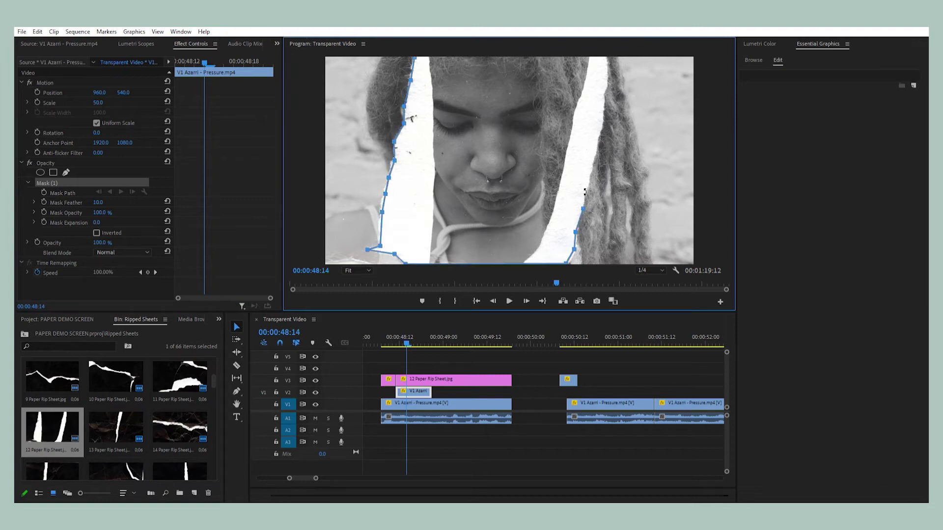
pyautogui.click(607, 76)
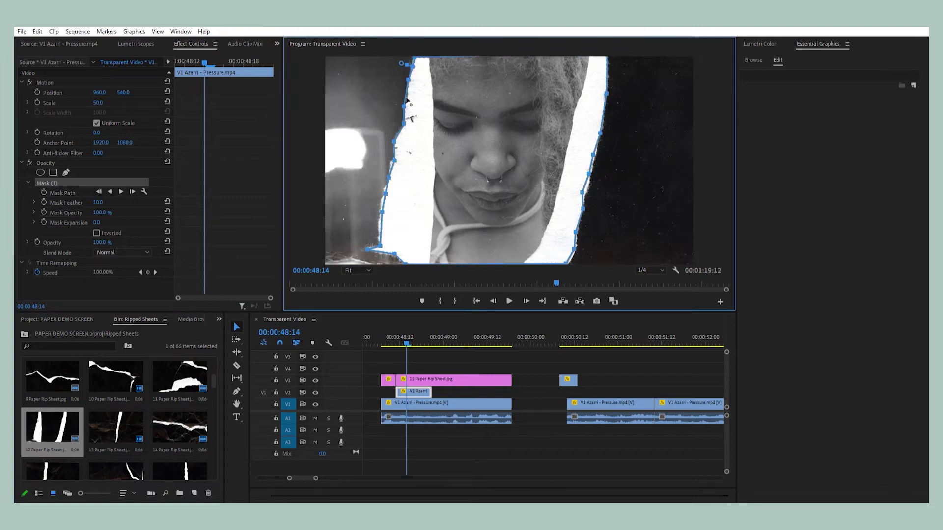
pyautogui.moveTo(407, 335); pyautogui.dragTo(404, 385)
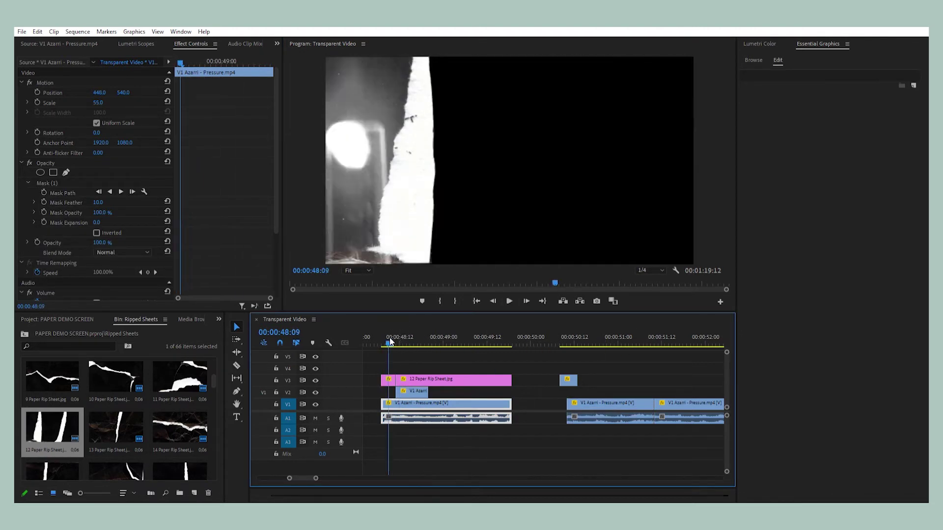
pyautogui.click(404, 381)
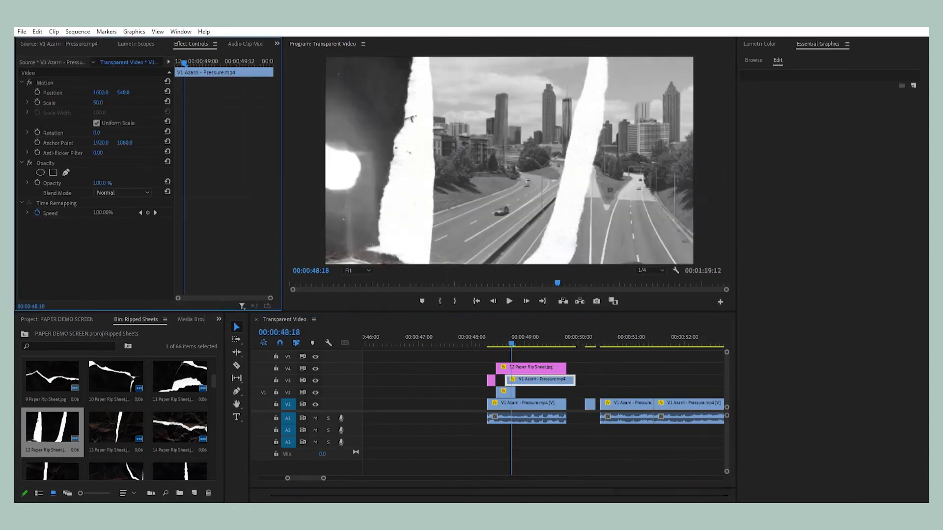
# Trim the lower Pressure clip's end shorter and shift the V2 Pressure clip slightly later
pyautogui.click(525, 403)
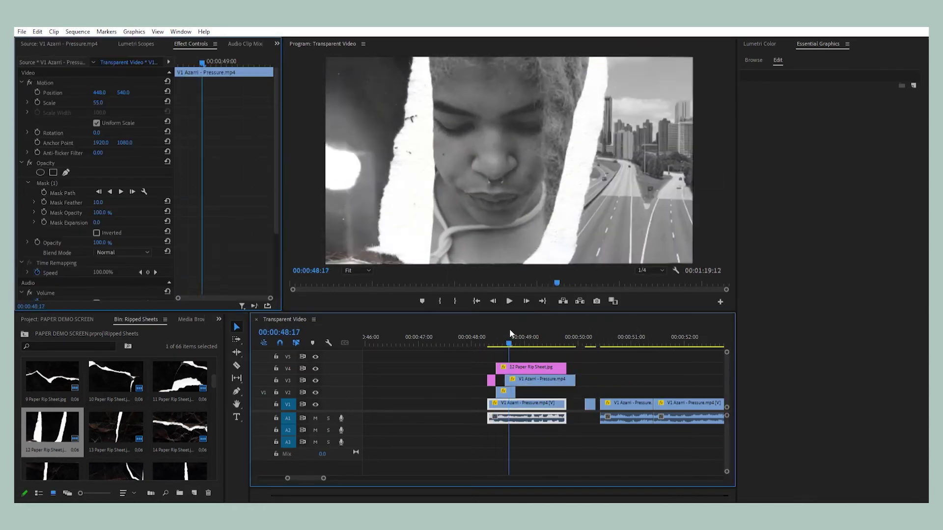
pyautogui.moveTo(567, 402); pyautogui.dragTo(503, 402)
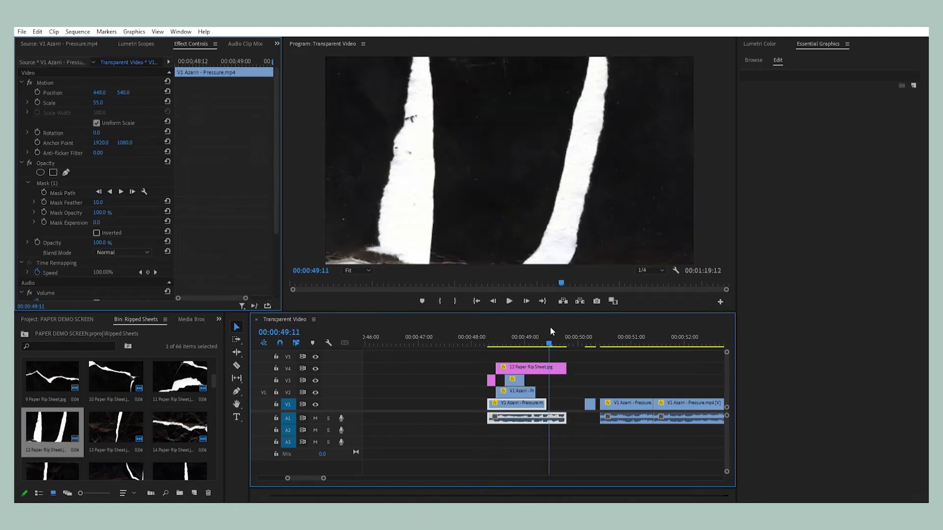
pyautogui.moveTo(504, 391); pyautogui.dragTo(516, 386)
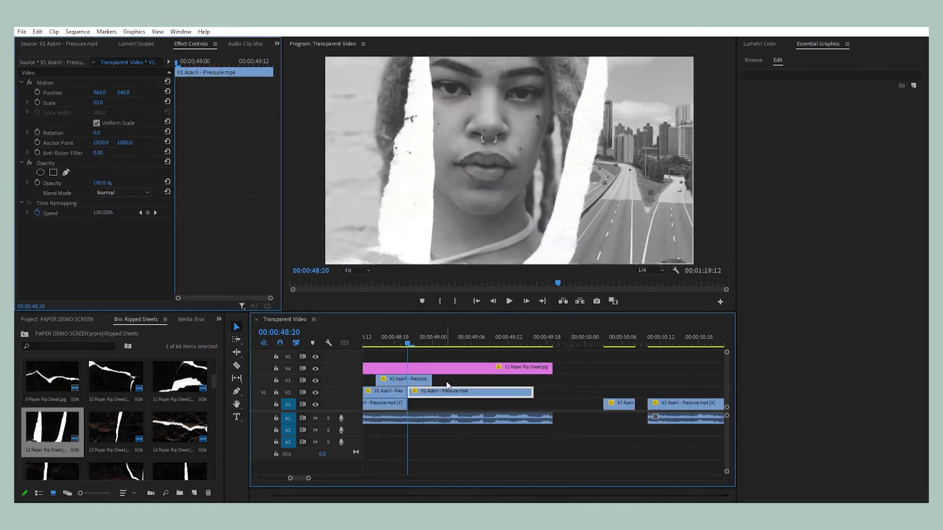
# Split the V4 rip sheet clip at the playhead with Ctrl+K
pyautogui.moveTo(450, 338); pyautogui.dragTo(414, 337)
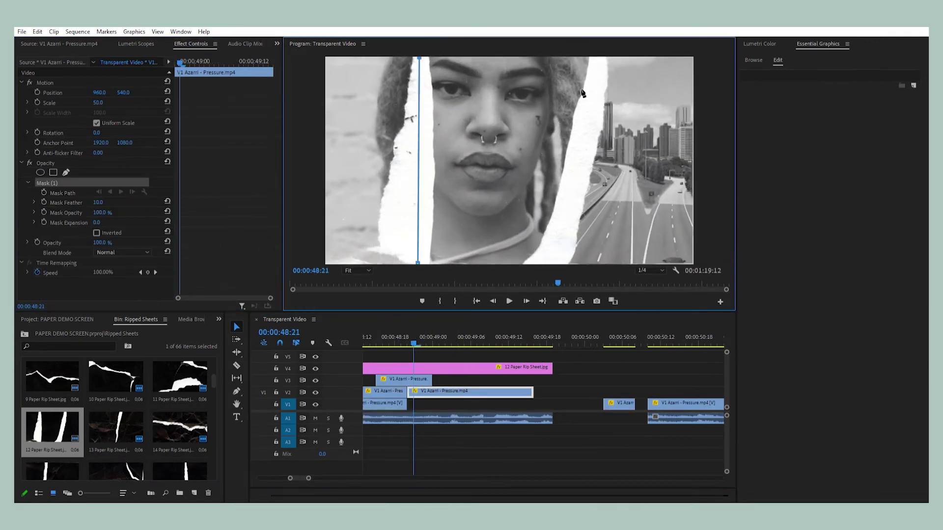
pyautogui.click(410, 403)
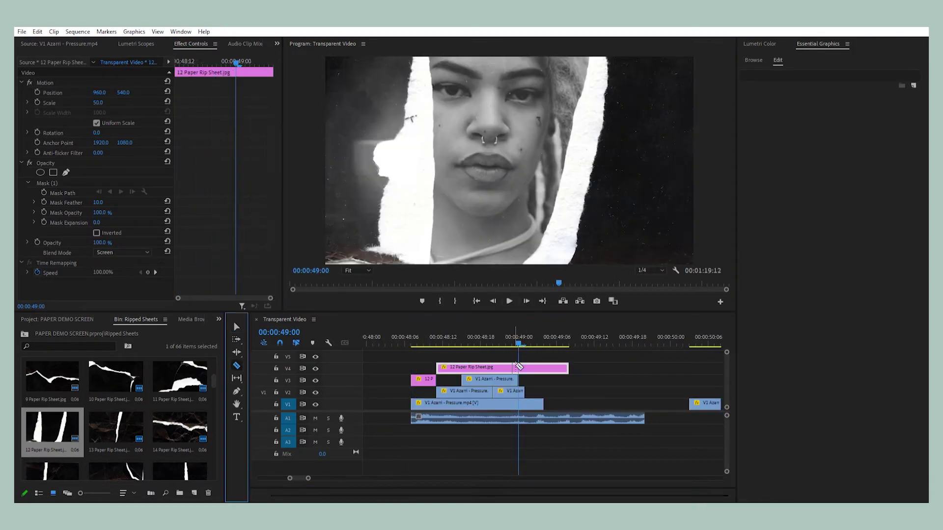
pyautogui.hotkey('ctrl', 'k')
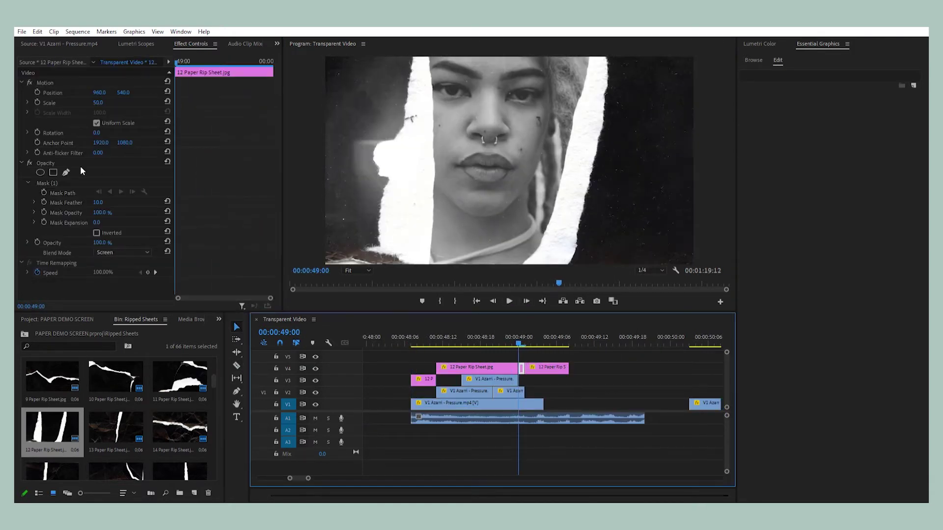
# Add Mask (2) along the rip sheet's right tear and preview the frames around the cut
pyautogui.click(589, 58)
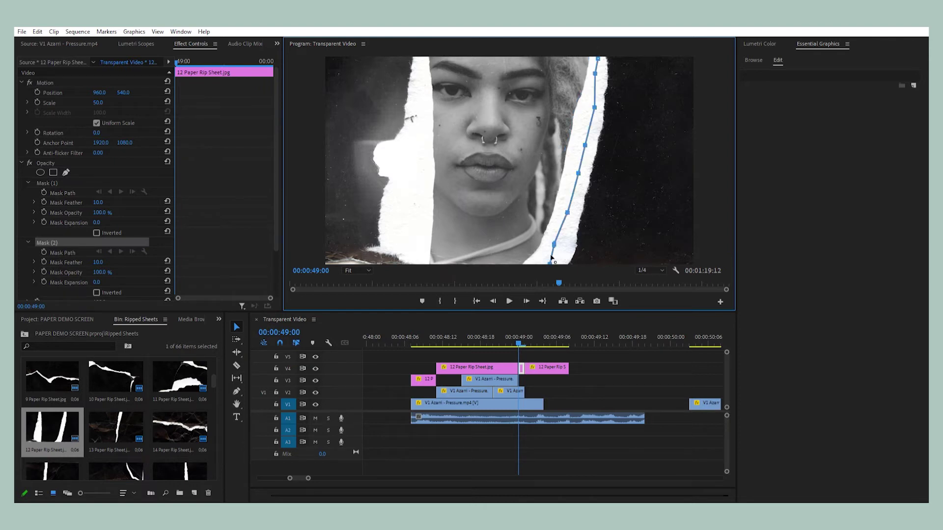
pyautogui.moveTo(550, 264); pyautogui.dragTo(561, 266)
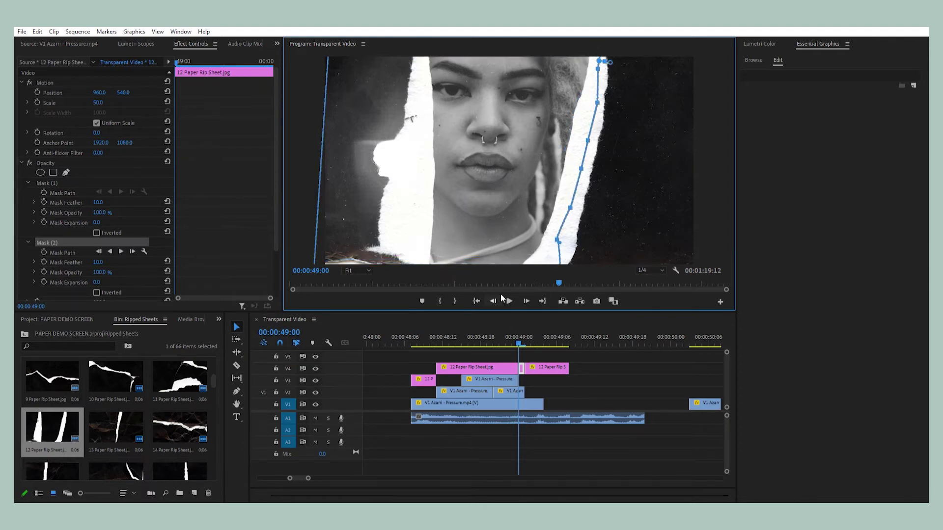
pyautogui.click(526, 328)
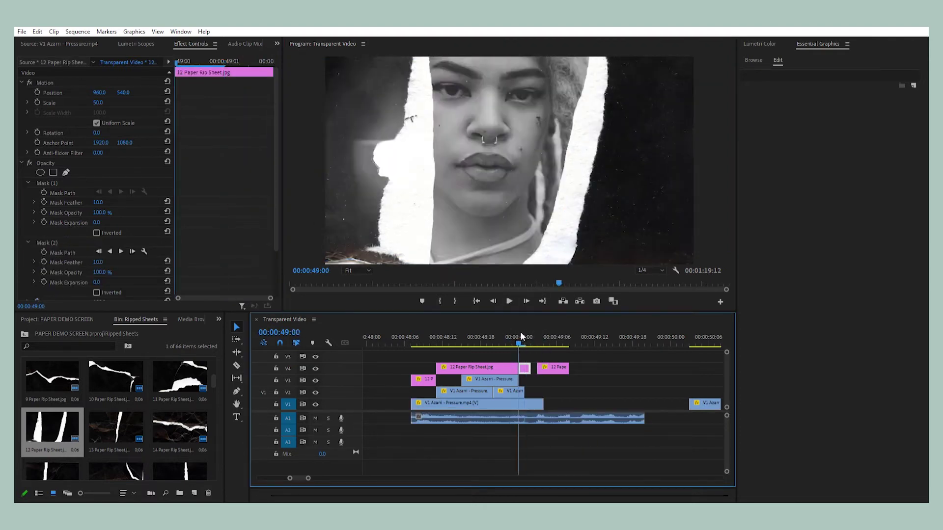
pyautogui.moveTo(521, 333); pyautogui.dragTo(474, 328)
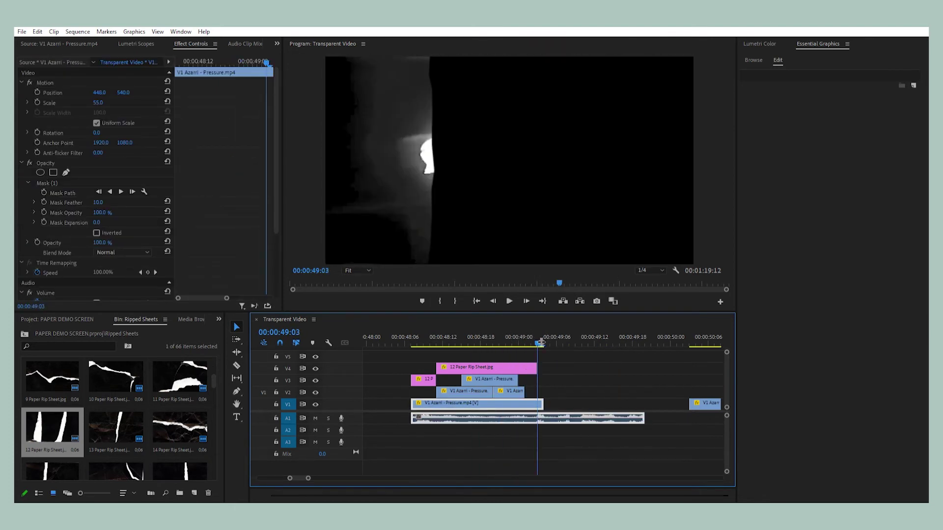
pyautogui.moveTo(543, 337); pyautogui.dragTo(442, 336)
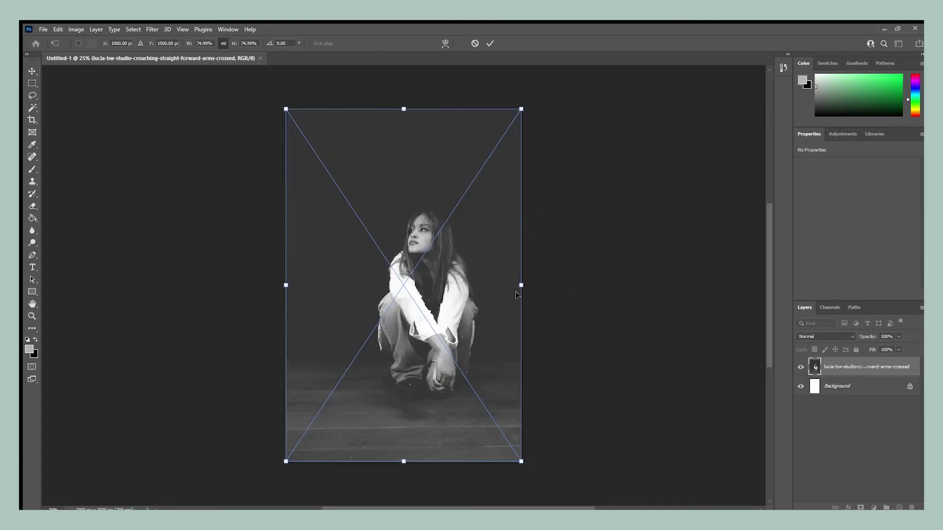
# Shrink the placed photo centred on the canvas and commit its size
pyautogui.moveTo(448, 285); pyautogui.dragTo(450, 286)
pyautogui.press('Return')
pyautogui.hotkey('ctrl', 'a')
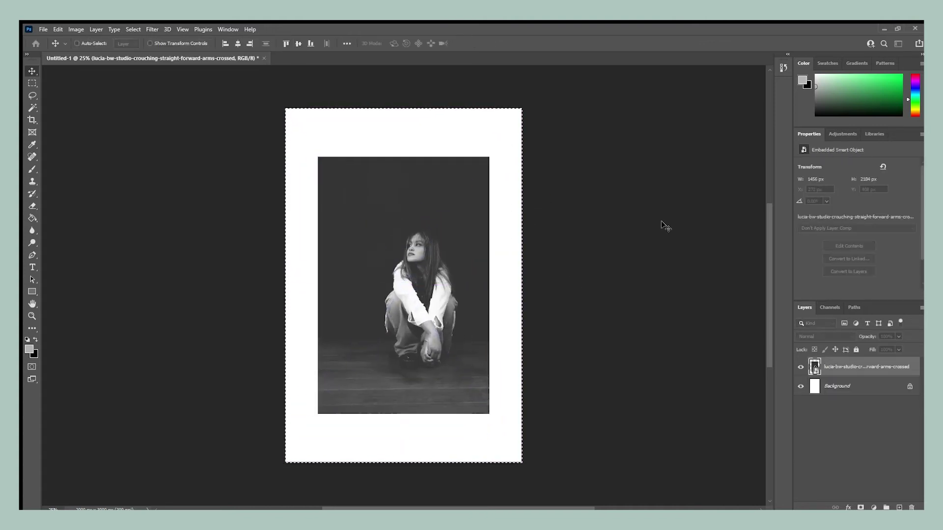
pyautogui.hotkey('ctrl', 'd')
pyautogui.click(311, 487)
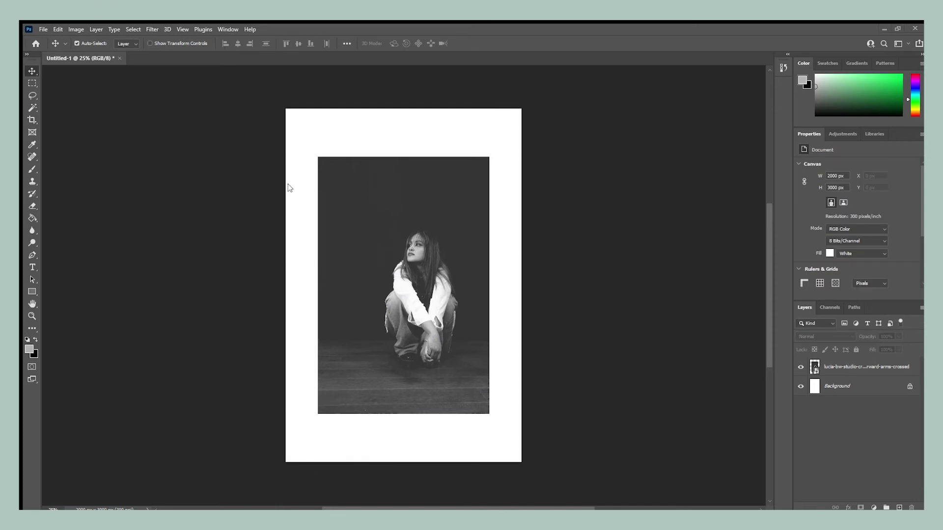
# Centre and enlarge the 20 Paper Rip Sheet, blended in Linear Dodge (Add)
pyautogui.moveTo(412, 211); pyautogui.dragTo(490, 279)
pyautogui.click(490, 43)
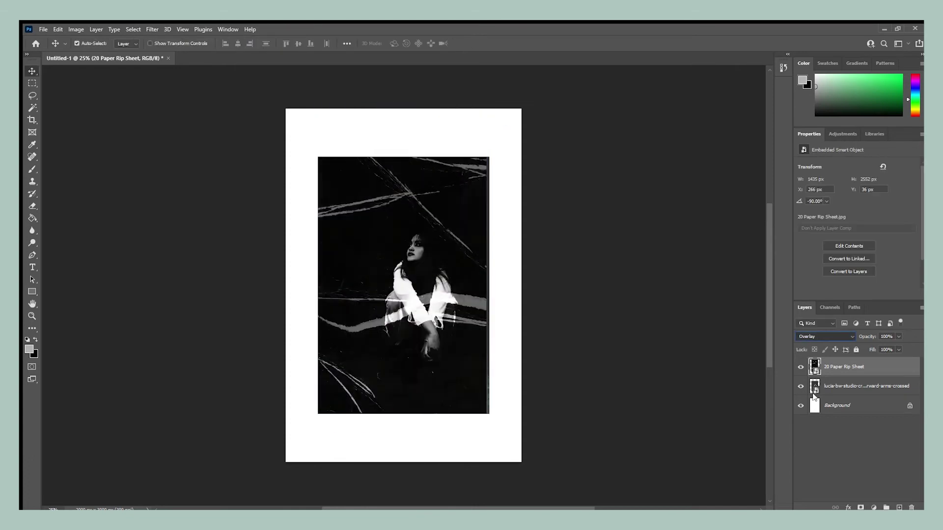
pyautogui.hotkey('shift', '+')
pyautogui.hotkey('shift', '+')
pyautogui.hotkey('shift', '+')
pyautogui.hotkey('shift', '-')
pyautogui.hotkey('shift', '-')
pyautogui.hotkey('shift', '-')
pyautogui.hotkey('shift', '-')
pyautogui.hotkey('shift', '-')
pyautogui.hotkey('shift', '-')
pyautogui.hotkey('shift', '-')
pyautogui.hotkey('shift', '-')
pyautogui.hotkey('shift', '-')
pyautogui.hotkey('shift', '-')
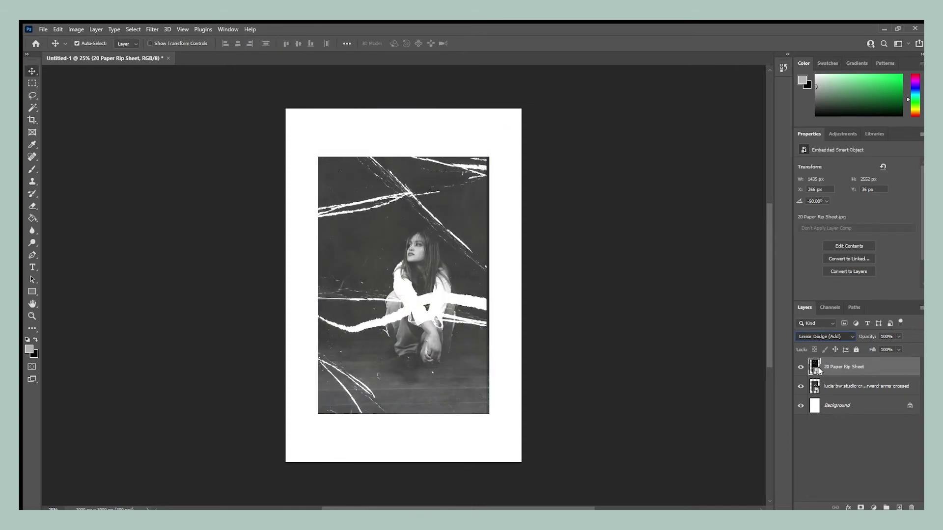
# Free Transform the rip-sheet overlay so its top edge fits the photo
pyautogui.hotkey('ctrl', 't')
pyautogui.moveTo(403, 109); pyautogui.dragTo(403, 158)
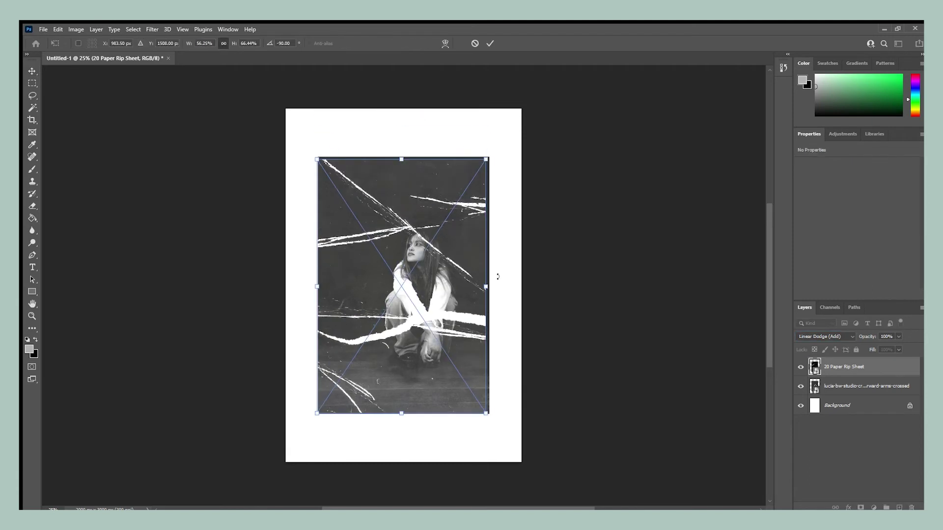
pyautogui.hotkey('ctrl', '+')
pyautogui.moveTo(403, 86); pyautogui.dragTo(393, 81)
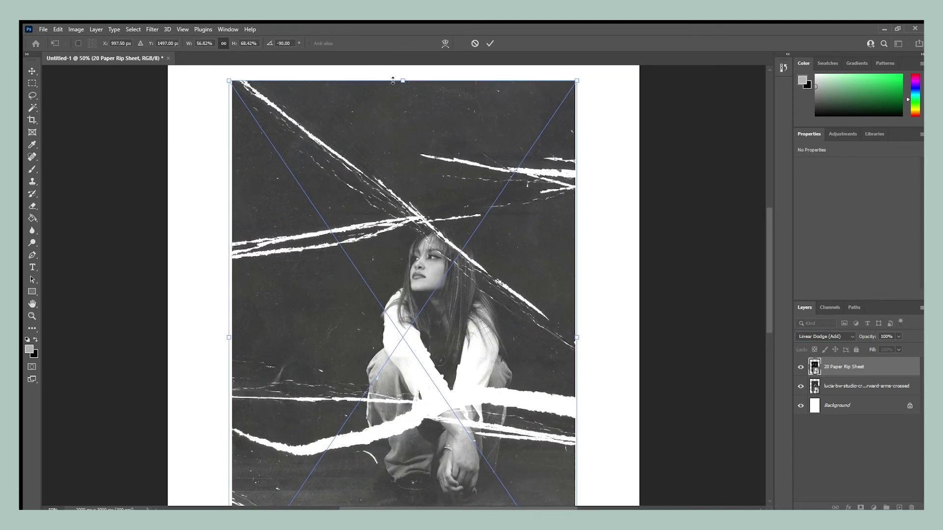
pyautogui.scroll(-3, 450, 442)
pyautogui.press('Return')
pyautogui.hotkey('ctrl', '-')
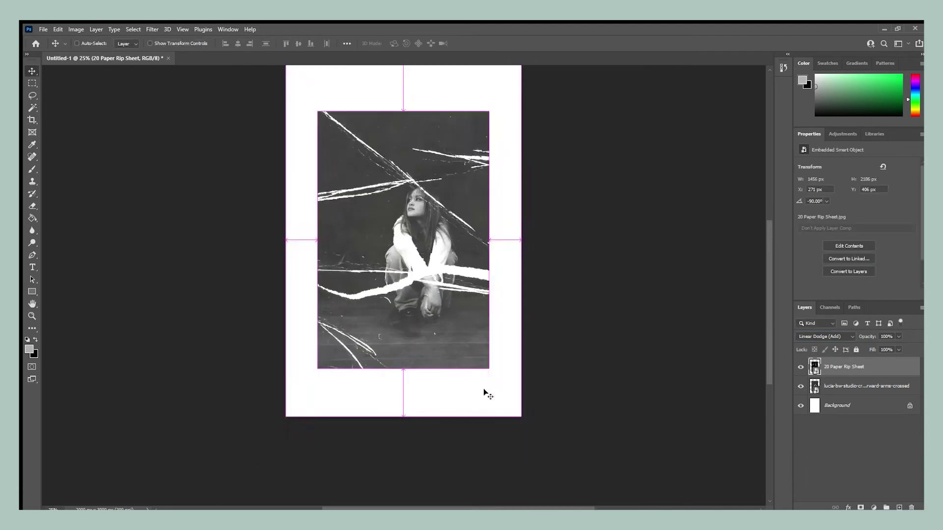
pyautogui.scroll(1, 484, 388)
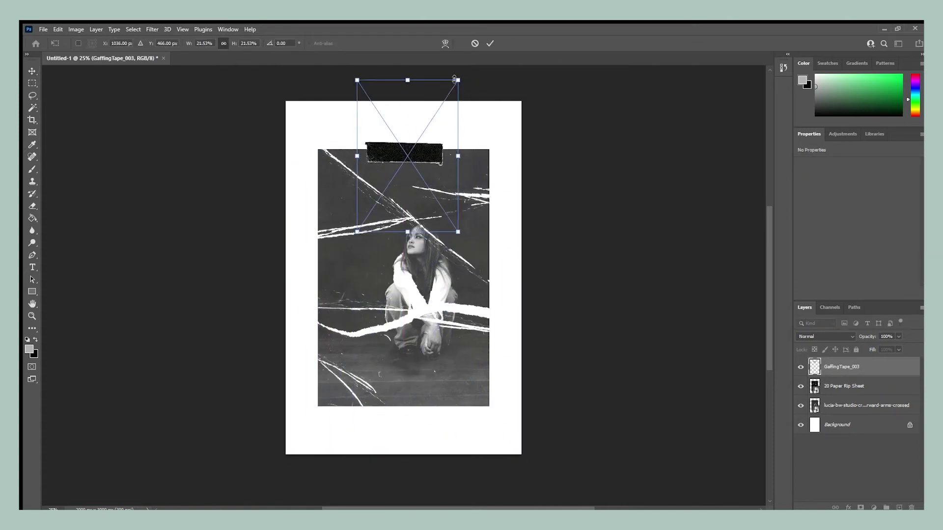
# Commit the tape strip and lasso a diagonal area at the photo's top-right
pyautogui.click(490, 45)
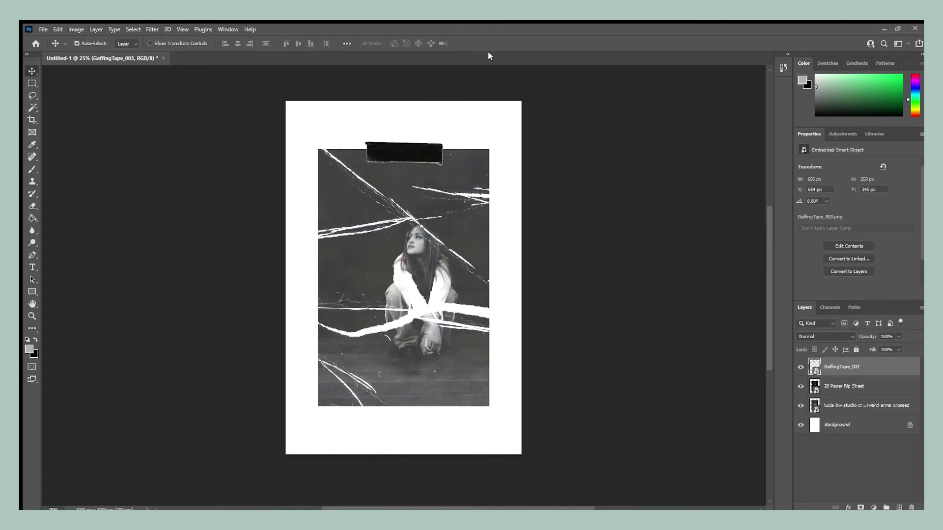
pyautogui.hotkey('ctrl', '+')
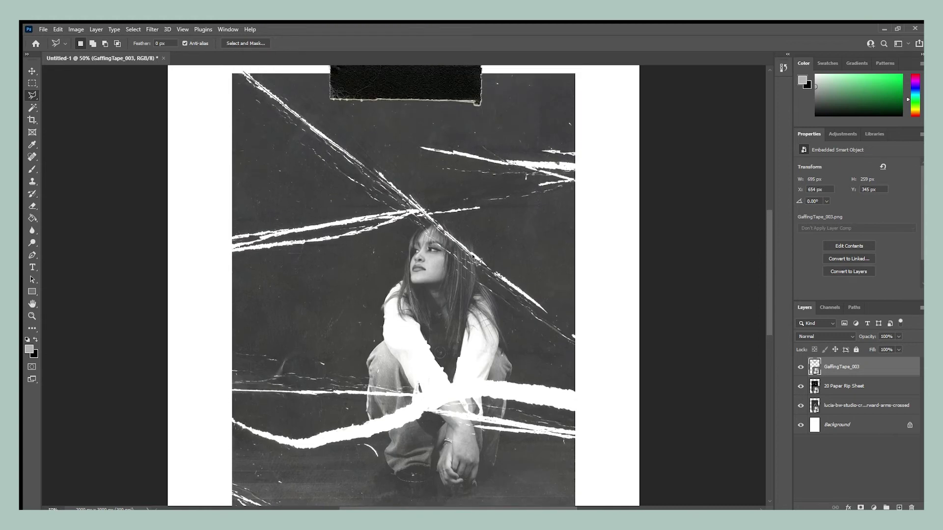
pyautogui.click(578, 69)
pyautogui.scroll(3, 579, 70)
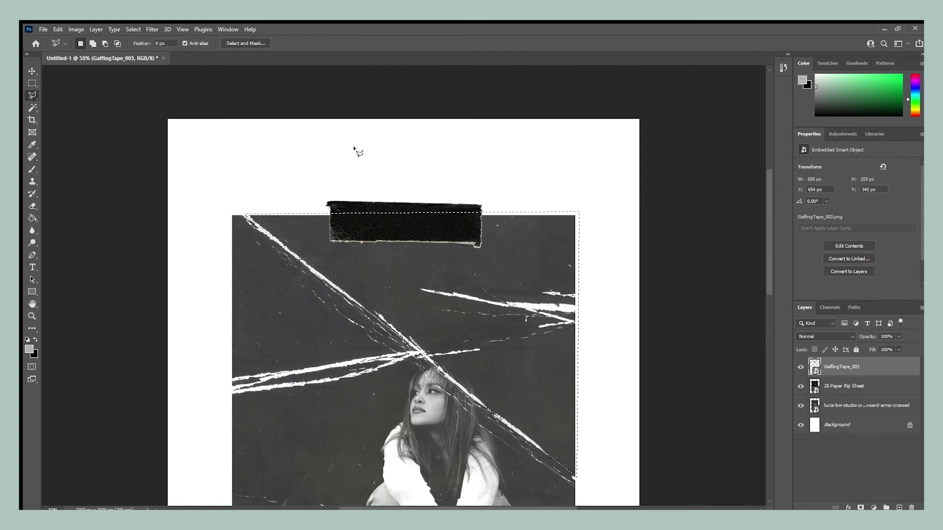
# Cut the lassoed area to a new Layer 1 and shift the black torn piece up and right
pyautogui.click(869, 406)
pyautogui.keyDown('shift'); pyautogui.click(872, 386); pyautogui.keyUp('shift')
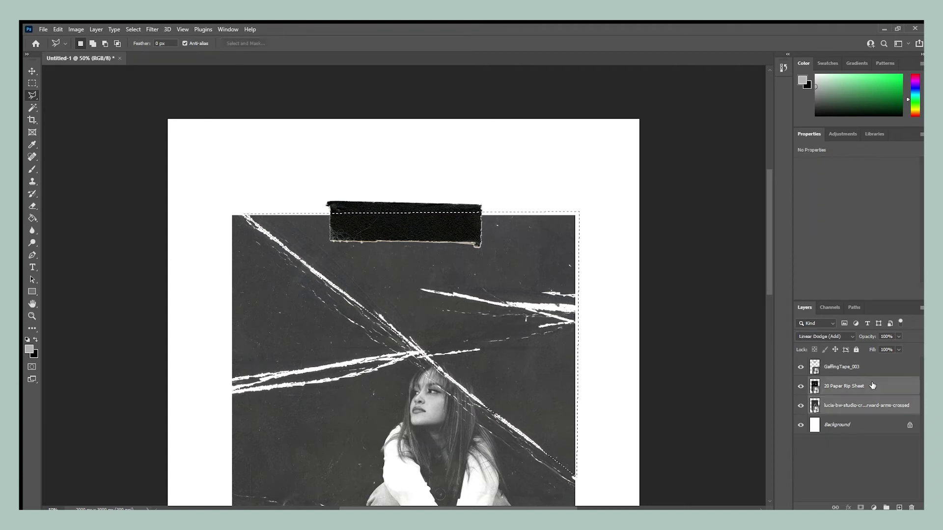
pyautogui.click(876, 387)
pyautogui.hotkey('ctrl', 'x')
pyautogui.hotkey('ctrl', 'v')
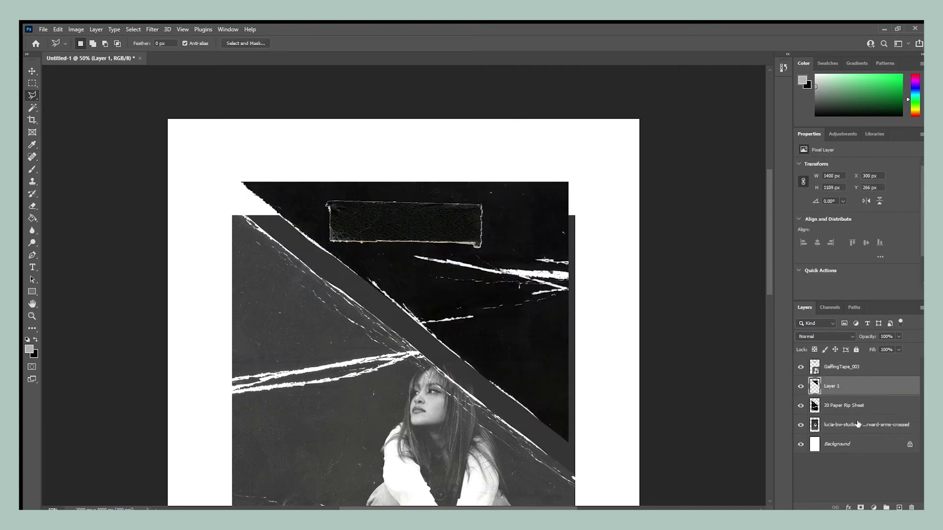
pyautogui.click(857, 425)
pyautogui.click(857, 392)
pyautogui.press('v')
pyautogui.moveTo(442, 294)
pyautogui.mouseDown()
pyautogui.moveTo(495, 233)
pyautogui.moveTo(496, 277)
pyautogui.mouseUp()
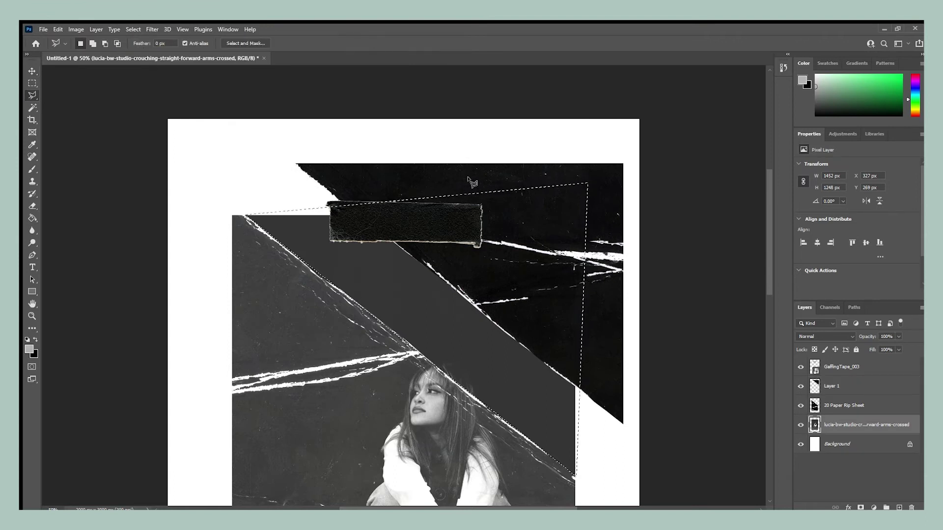
# Copy the lassoed photo part to a new layer, shift it up-left, and try blend modes on Layer 1
pyautogui.hotkey('ctrl', 'j')
pyautogui.press('v')
pyautogui.moveTo(453, 356); pyautogui.dragTo(413, 339)
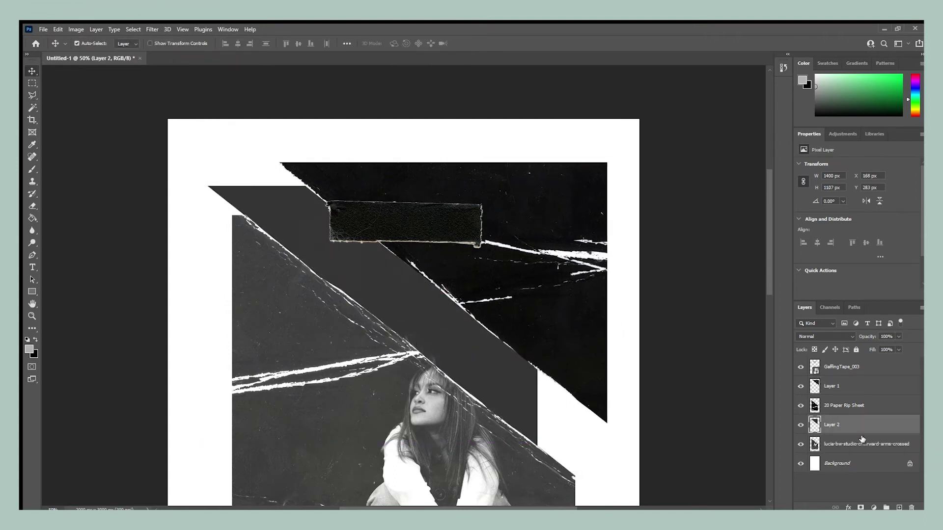
pyautogui.click(854, 386)
pyautogui.press('Up')
pyautogui.press('Up')
pyautogui.press('Up')
pyautogui.press('Up')
pyautogui.press('Up')
pyautogui.press('Up')
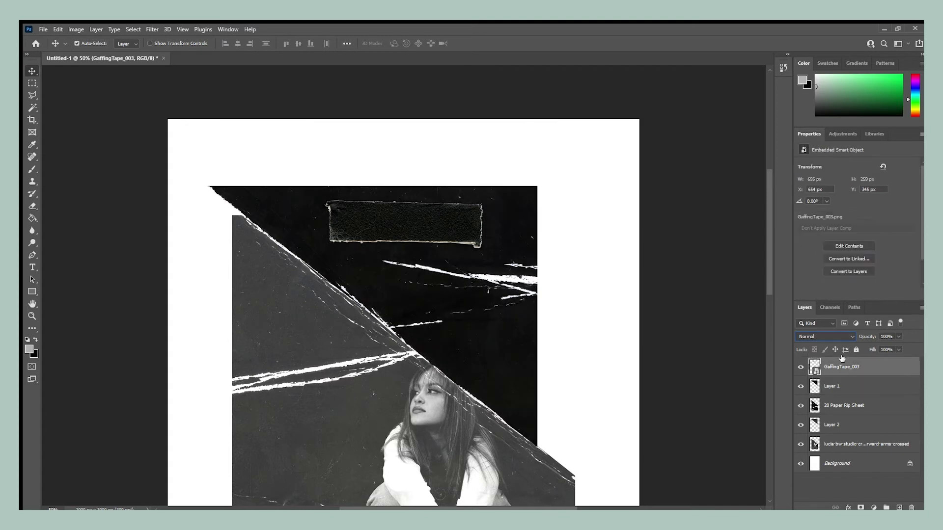
pyautogui.hotkey('ctrl', '-')
# Rotate and shrink the GaffingTape_003 strip to lie along the diagonal tear
pyautogui.click(811, 368)
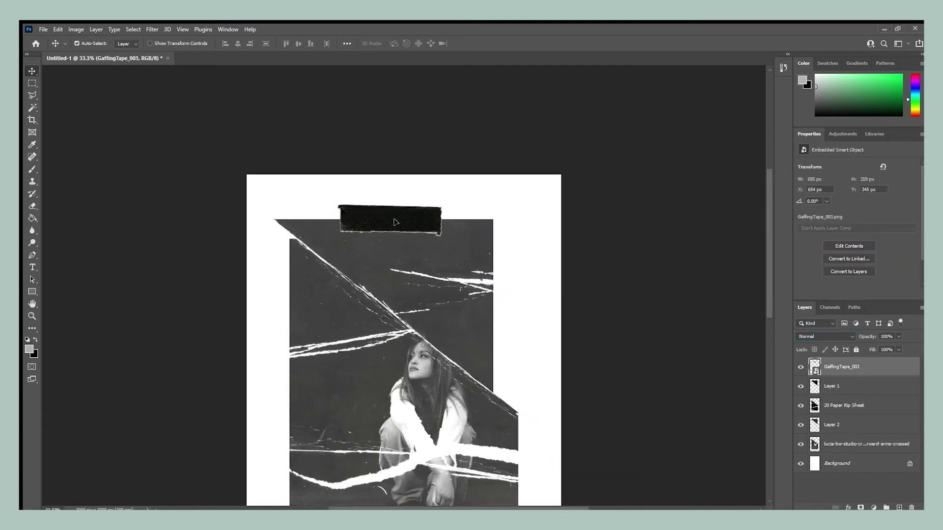
pyautogui.hotkey('ctrl', 't')
pyautogui.moveTo(427, 221); pyautogui.dragTo(377, 283)
pyautogui.moveTo(225, 325); pyautogui.dragTo(275, 318)
pyautogui.click(490, 43)
pyautogui.hotkey('ctrl', '-')
# Group all the collage layers and hide the group
pyautogui.scroll(1, 472, 259)
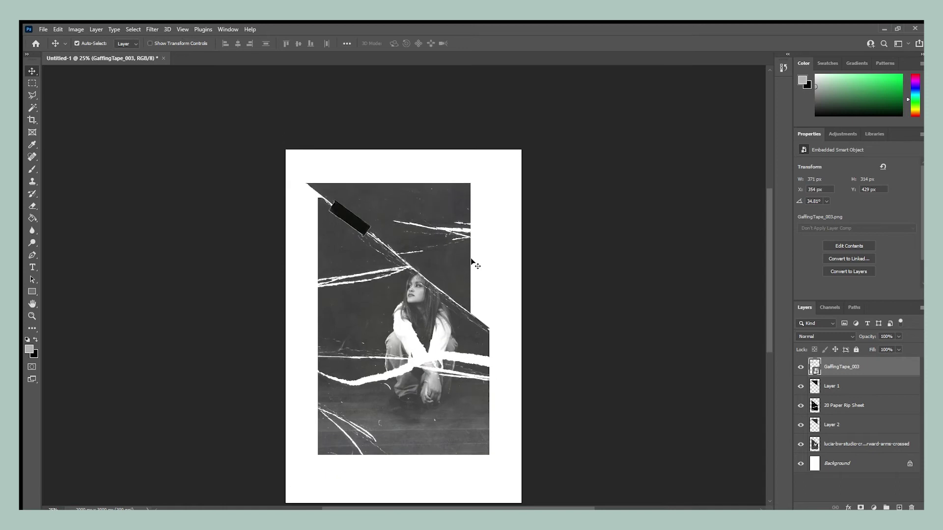
pyautogui.scroll(-1, 473, 265)
pyautogui.keyDown('shift'); pyautogui.click(866, 444); pyautogui.keyUp('shift')
pyautogui.hotkey('ctrl', 'g')
pyautogui.hotkey('ctrl', ',')
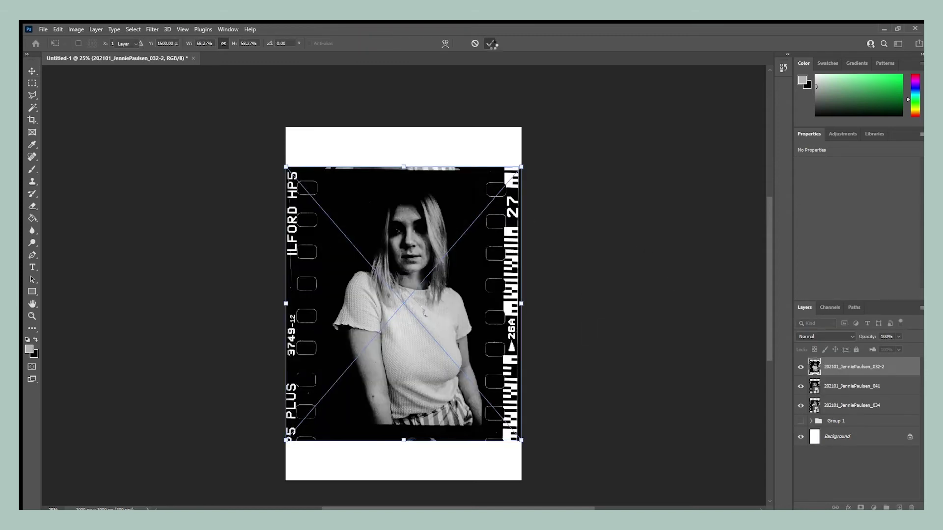
# Scale the film photos into a row and place pink tape strips on each photo
pyautogui.keyDown('shift'); pyautogui.click(873, 367); pyautogui.keyUp('shift')
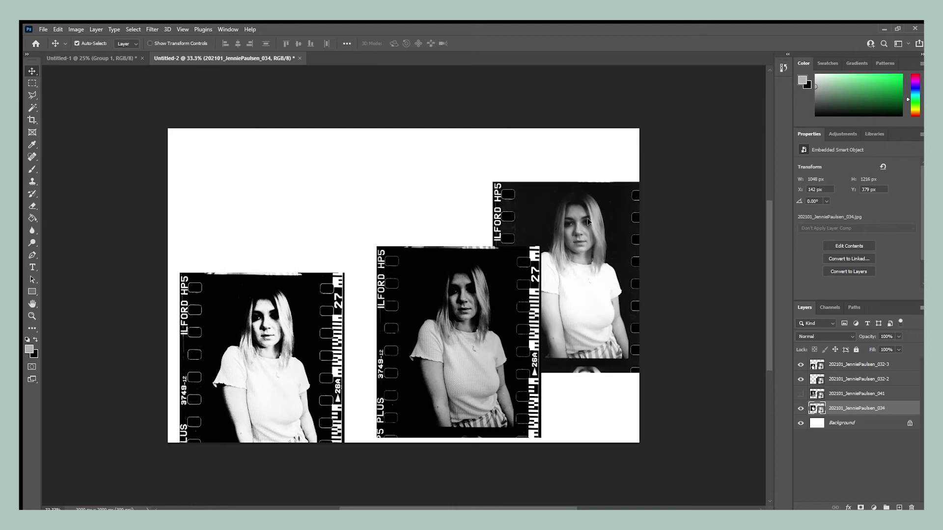
pyautogui.moveTo(429, 324); pyautogui.dragTo(370, 271)
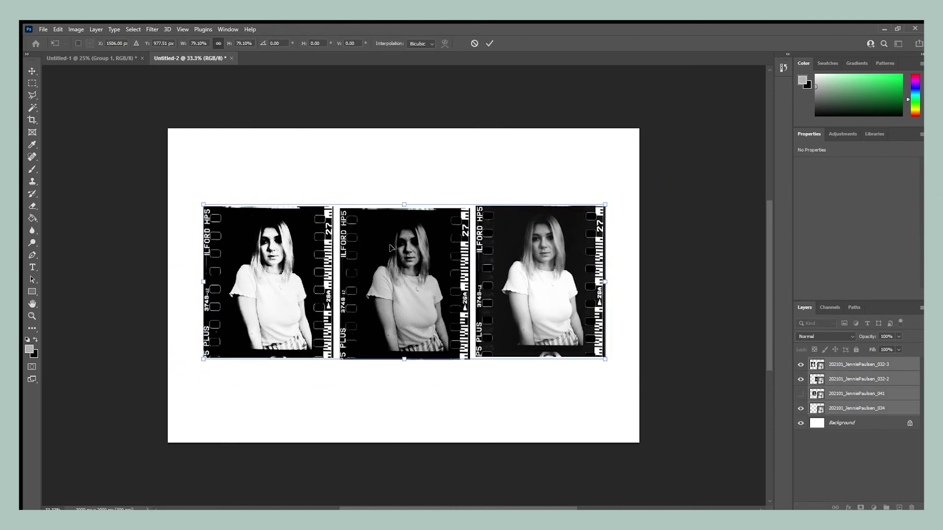
pyautogui.press('Return')
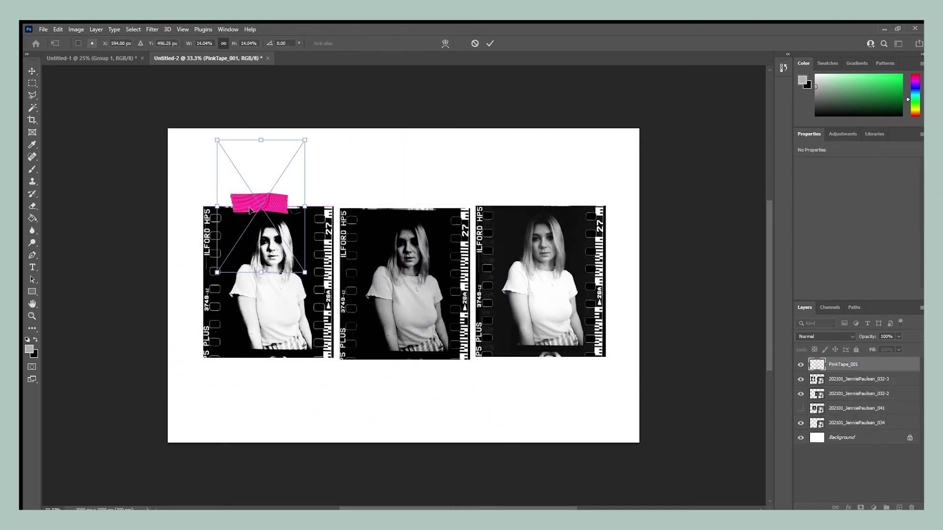
pyautogui.press('Return')
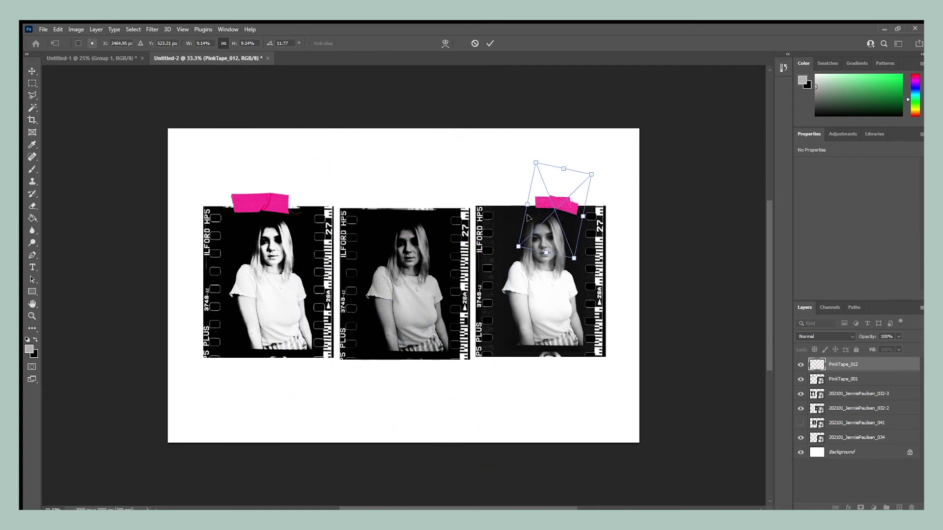
pyautogui.press('Return')
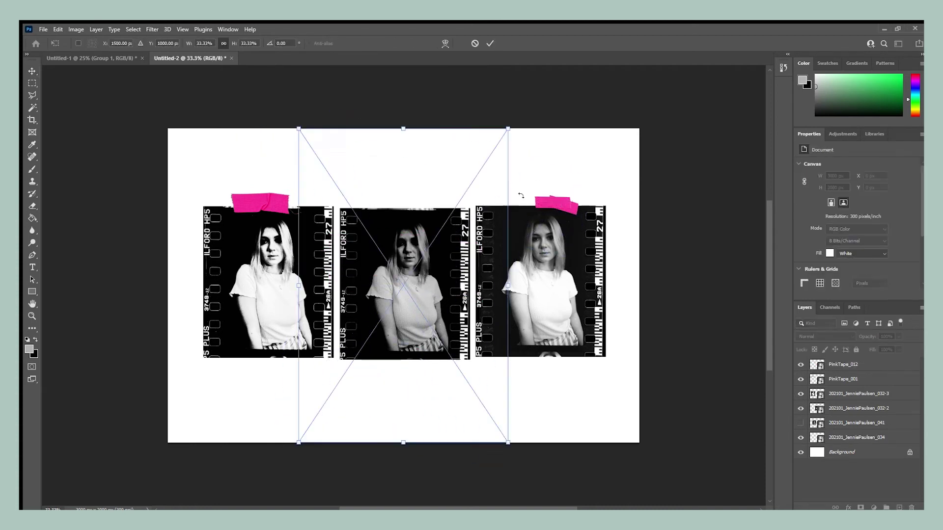
pyautogui.click(490, 43)
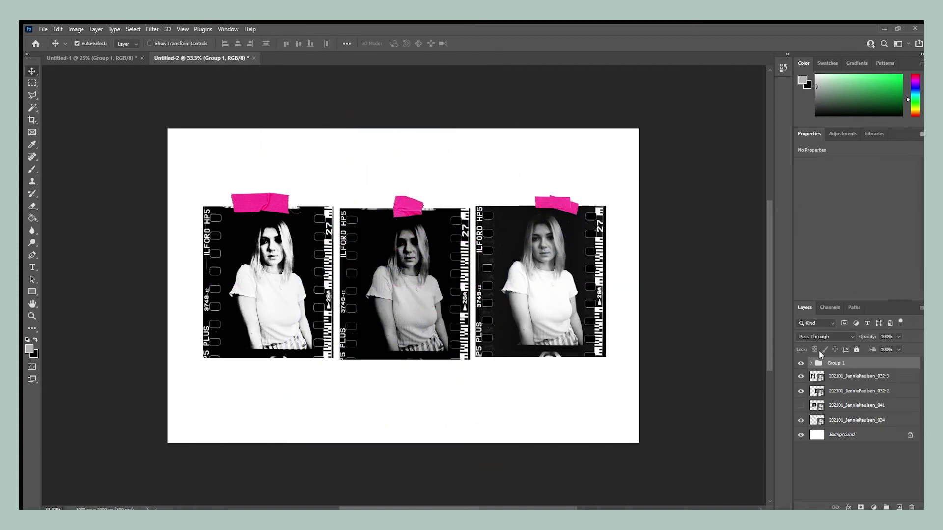
# Change the tape group's blend mode and move PinkTape_012 further left on the third photo
pyautogui.click(825, 337)
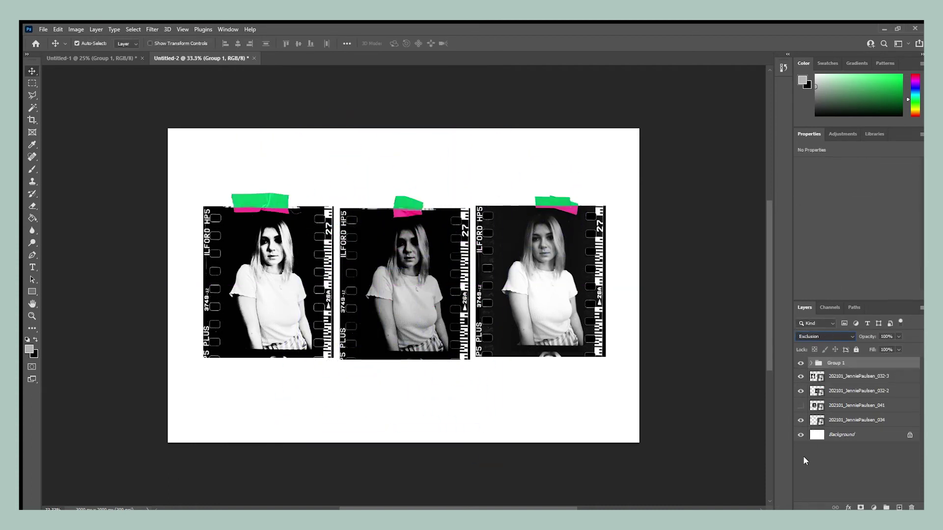
pyautogui.click(810, 366)
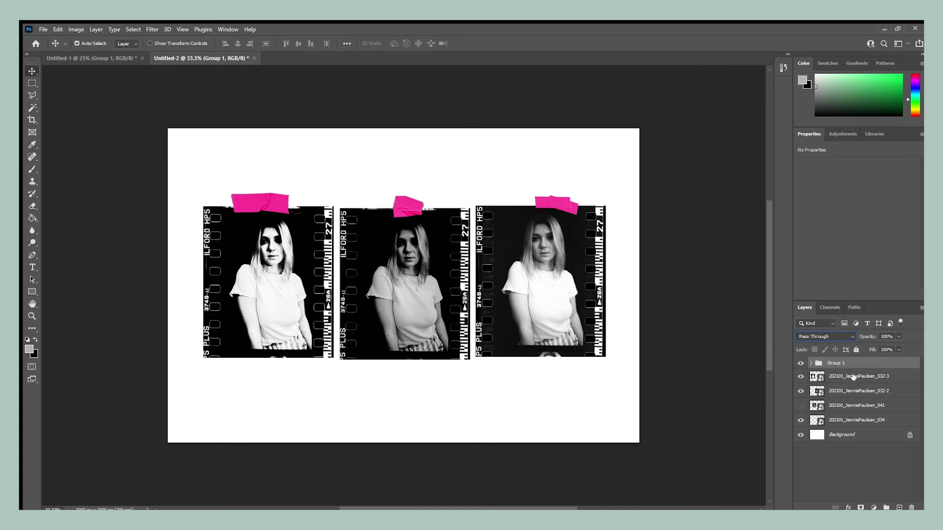
pyautogui.click(830, 391)
pyautogui.click(851, 391)
pyautogui.hotkey('ctrl', 't')
pyautogui.moveTo(604, 178); pyautogui.dragTo(546, 201)
pyautogui.press('Return')
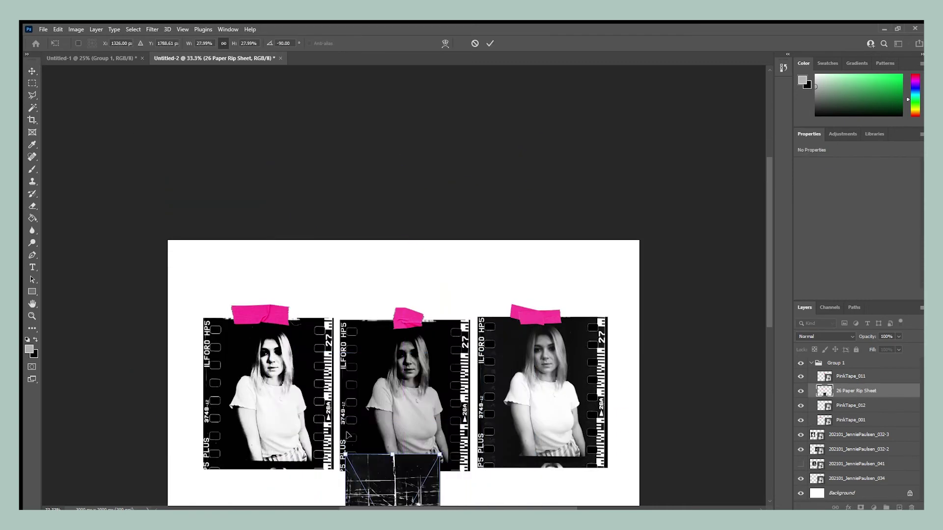
# Try the 26 Paper Rip Sheet blended over the left photo, then delete it
pyautogui.moveTo(442, 491); pyautogui.dragTo(302, 383)
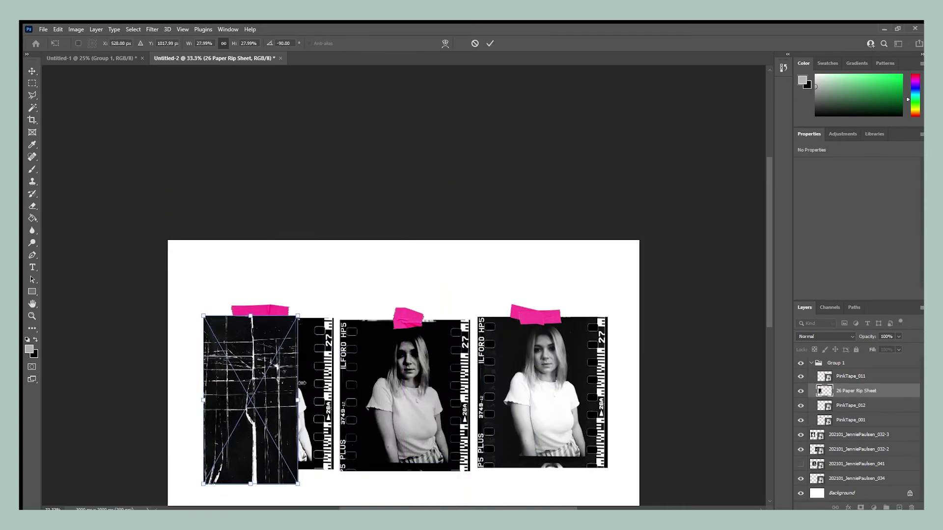
pyautogui.scroll(-1, 302, 382)
pyautogui.press('Return')
pyautogui.hotkey('alt', 'shift', 'a')
pyautogui.moveTo(857, 391)
pyautogui.mouseDown()
pyautogui.moveTo(856, 427)
pyautogui.moveTo(878, 479)
pyautogui.mouseUp()
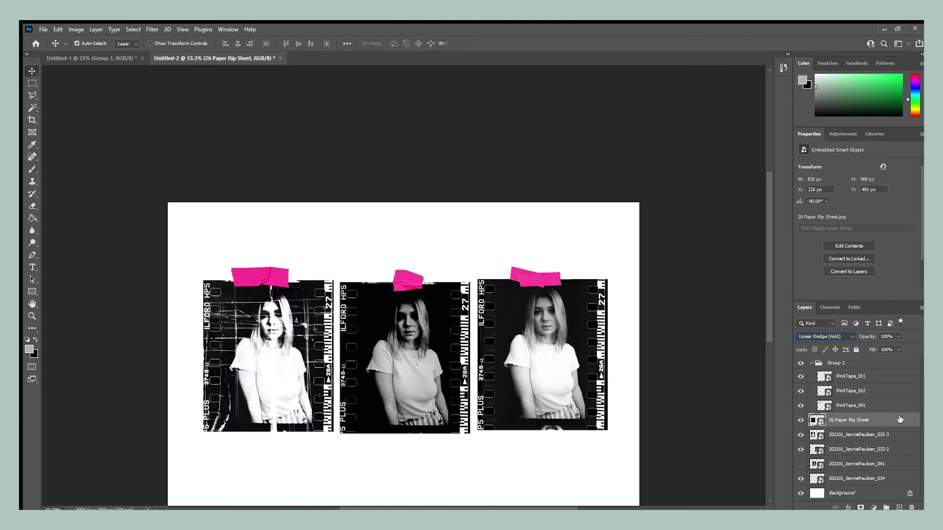
pyautogui.press('Delete')
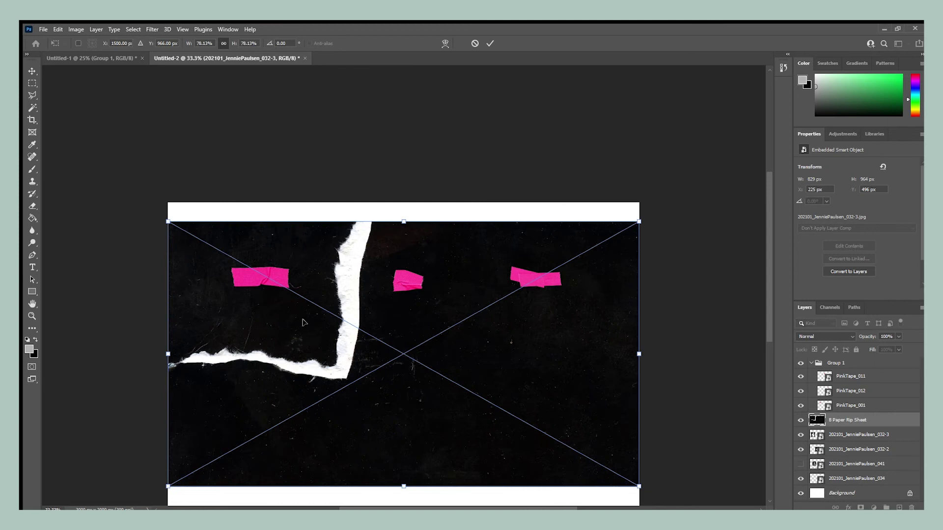
# Fit and blend the 8 Paper Rip Sheet over the left photo, duplicate it, and centre a film-strip portrait
pyautogui.scroll(5, 403, 294)
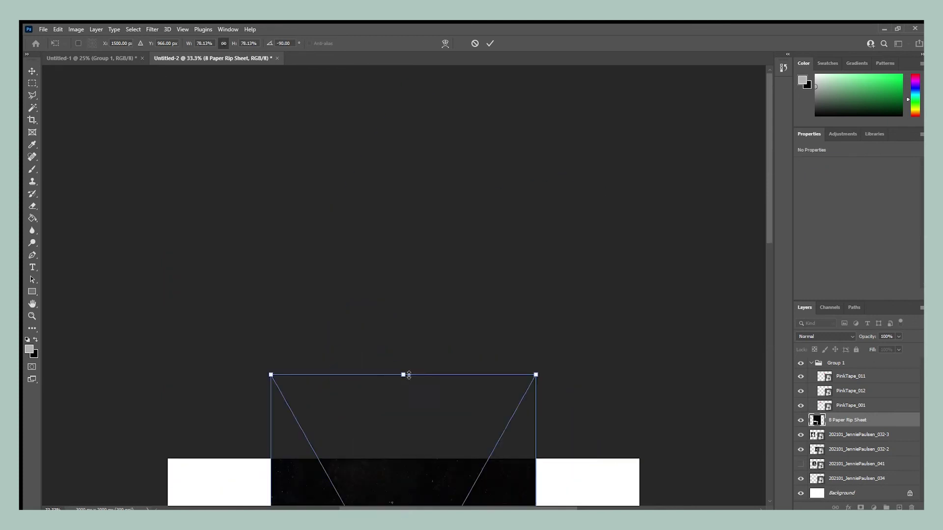
pyautogui.scroll(-9, 403, 294)
pyautogui.moveTo(537, 379); pyautogui.dragTo(237, 197)
pyautogui.press('Return')
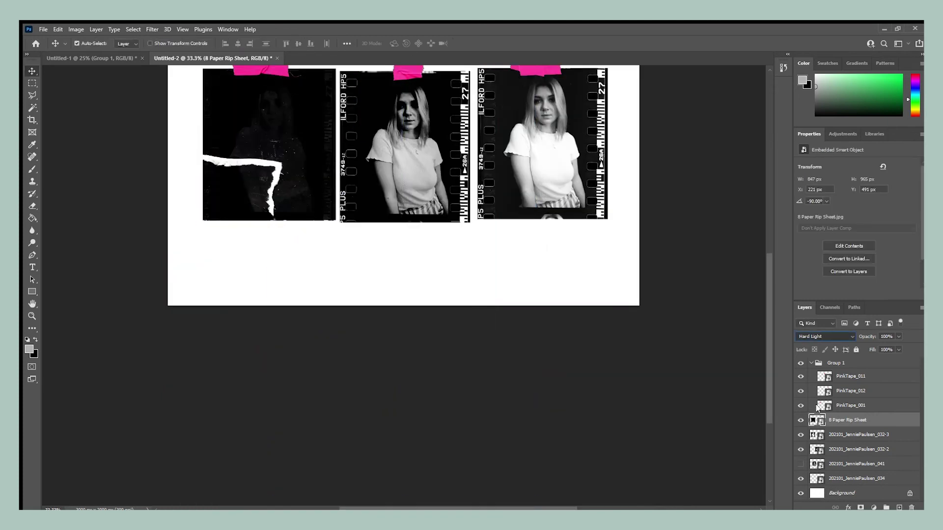
pyautogui.hotkey('shift', 'alt', 'a')
pyautogui.hotkey('ctrl', 'j')
pyautogui.hotkey('ctrl', 'j')
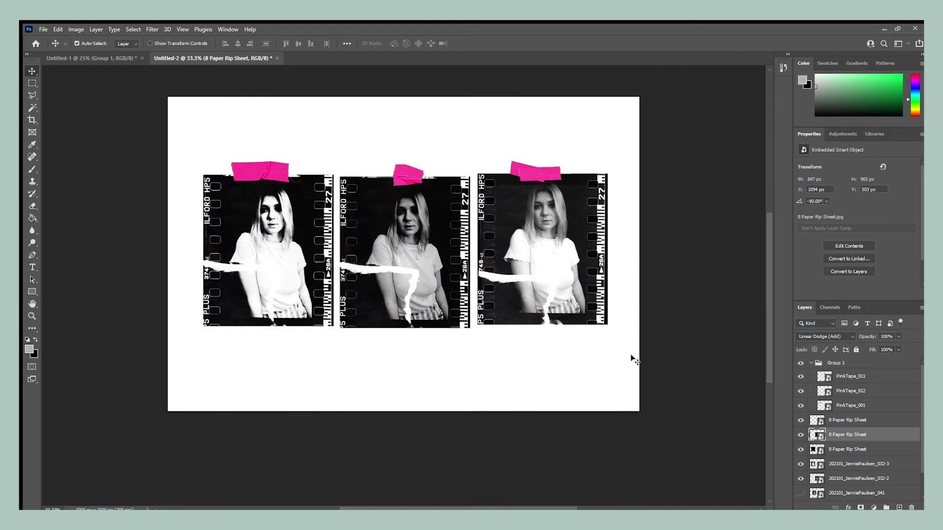
pyautogui.click(811, 363)
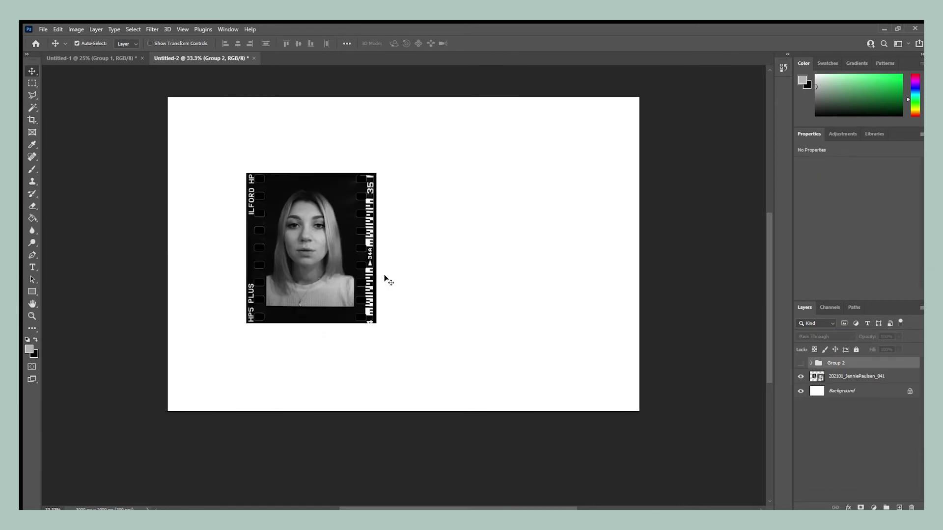
pyautogui.moveTo(385, 278); pyautogui.dragTo(467, 261)
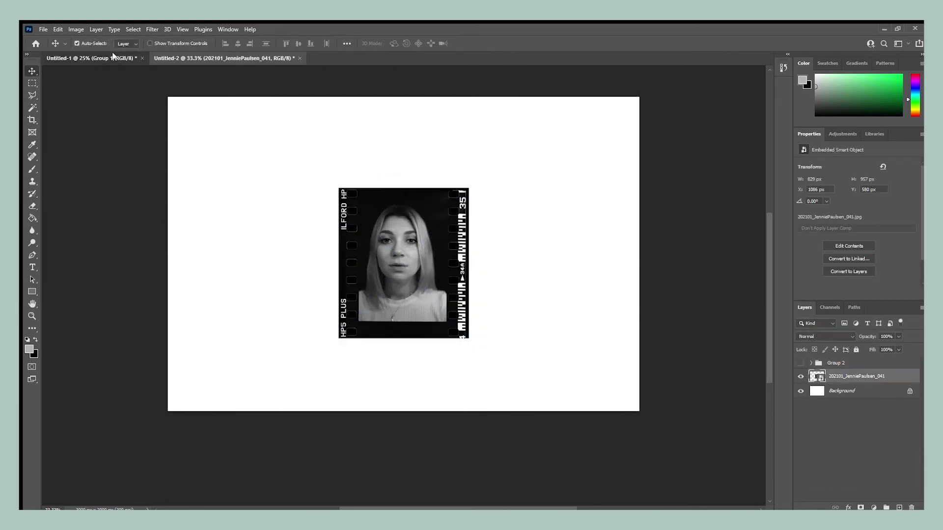
# Move the portrait into the tall document and stretch a rip sheet over it in Linear Dodge (Add)
pyautogui.moveTo(113, 56); pyautogui.dragTo(400, 300)
pyautogui.press('t')
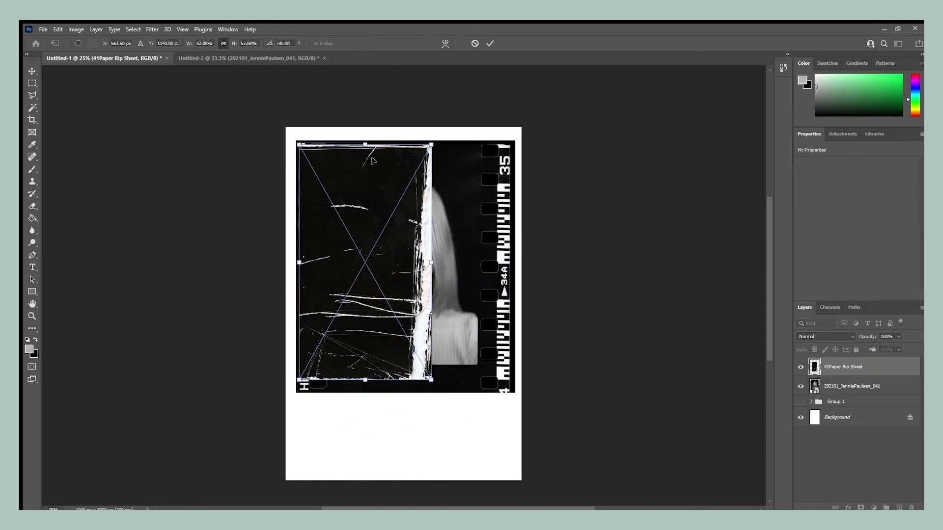
pyautogui.moveTo(431, 379); pyautogui.dragTo(515, 392)
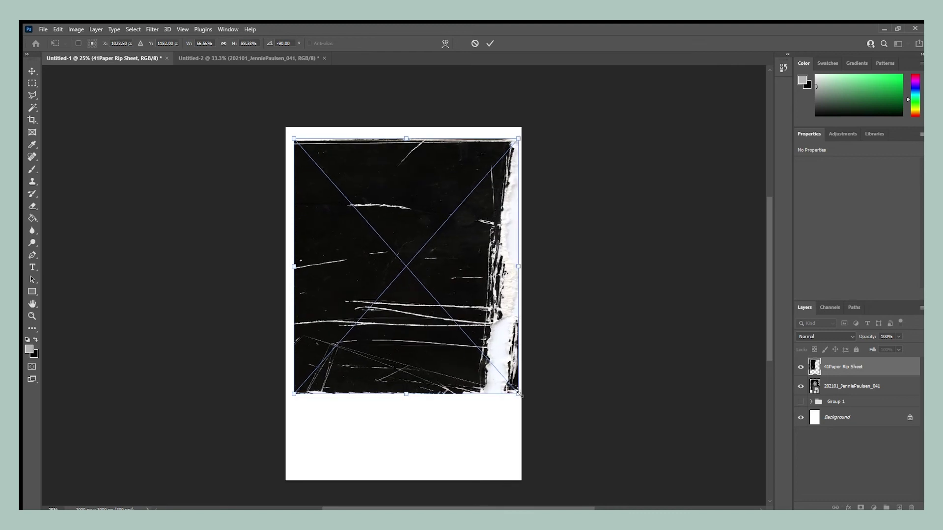
pyautogui.press('Return')
pyautogui.hotkey('alt', 'shift', 'w')
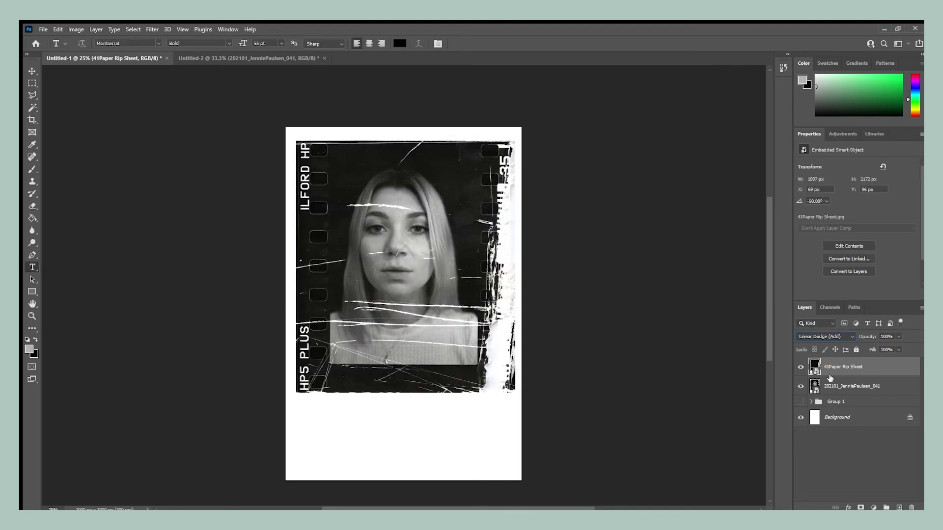
# Select the portrait with its 41Paper Rip Sheet, undo the stray blend change, and group them
pyautogui.keyDown('ctrl'); pyautogui.click(868, 387); pyautogui.keyUp('ctrl')
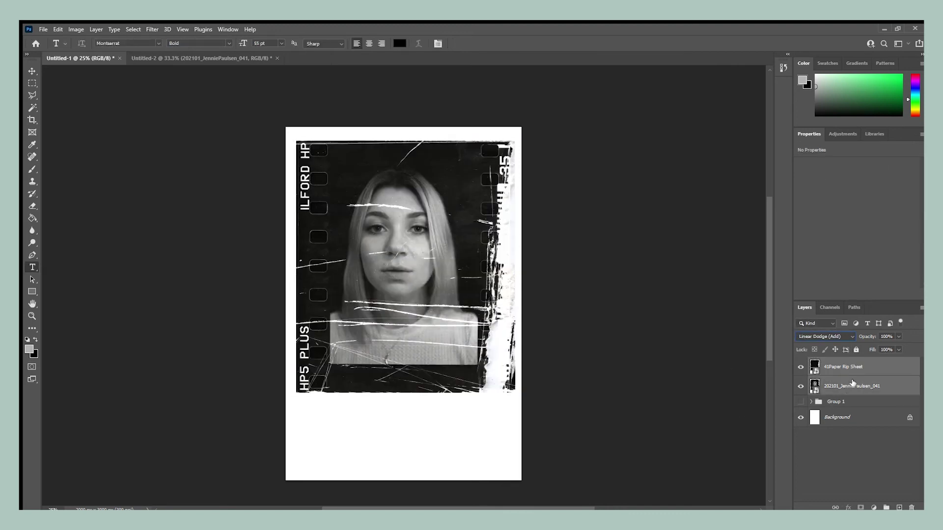
pyautogui.keyDown('ctrl'); pyautogui.click(854, 385); pyautogui.keyUp('ctrl')
pyautogui.keyDown('ctrl'); pyautogui.click(864, 386); pyautogui.keyUp('ctrl')
pyautogui.scroll(4, 849, 336)
pyautogui.scroll(-4, 849, 336)
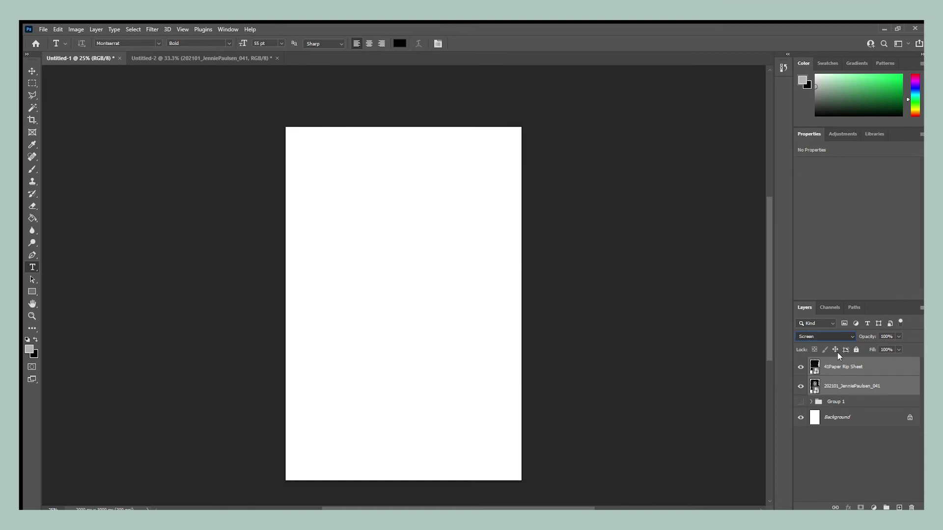
pyautogui.click(883, 368)
pyautogui.hotkey('ctrl', 'z')
pyautogui.hotkey('ctrl', 'z')
pyautogui.hotkey('ctrl', 'z')
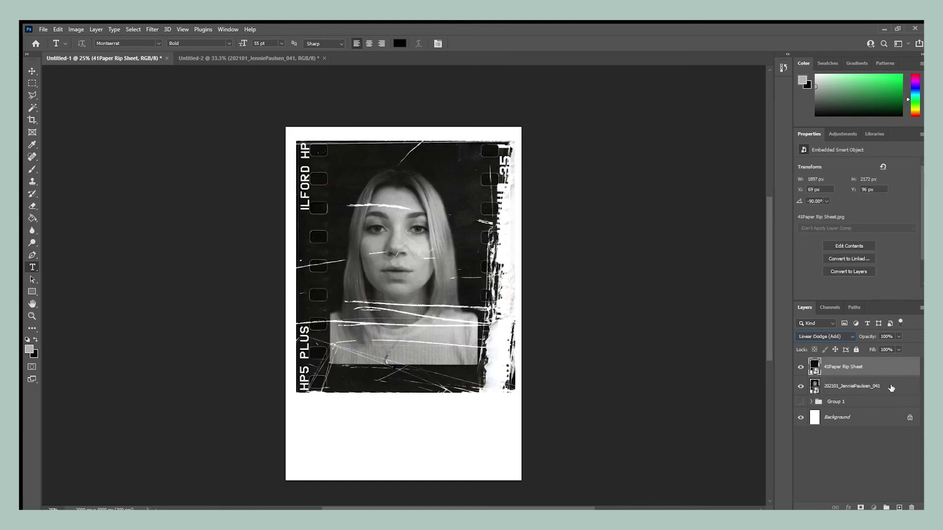
pyautogui.hotkey('ctrl', 'z')
pyautogui.hotkey('ctrl', 'z')
pyautogui.hotkey('ctrl', 'z')
pyautogui.hotkey('ctrl', 'z')
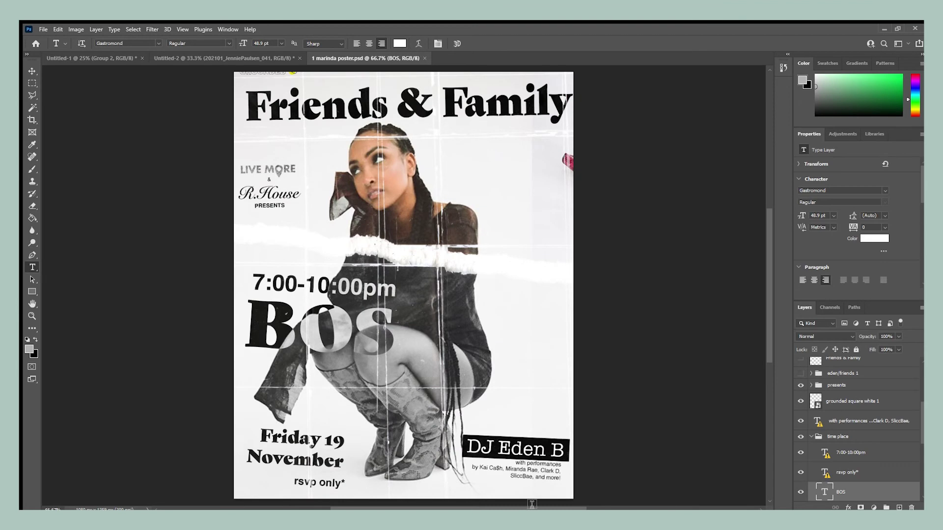
# Collapse the time place group, hide the with performances text, and toggle the texture overlay
pyautogui.hotkey('ctrl', '-')
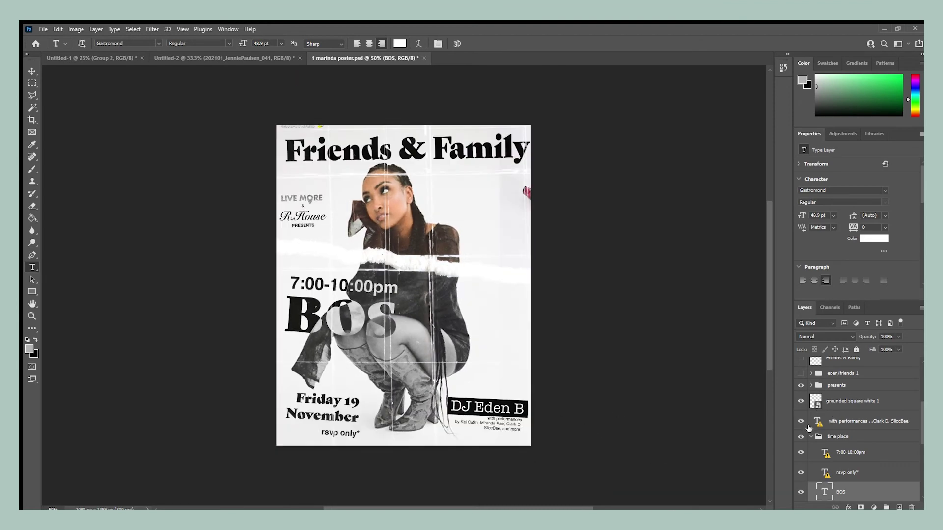
pyautogui.click(811, 437)
pyautogui.moveTo(796, 434); pyautogui.dragTo(802, 398)
pyautogui.scroll(-5, 801, 398)
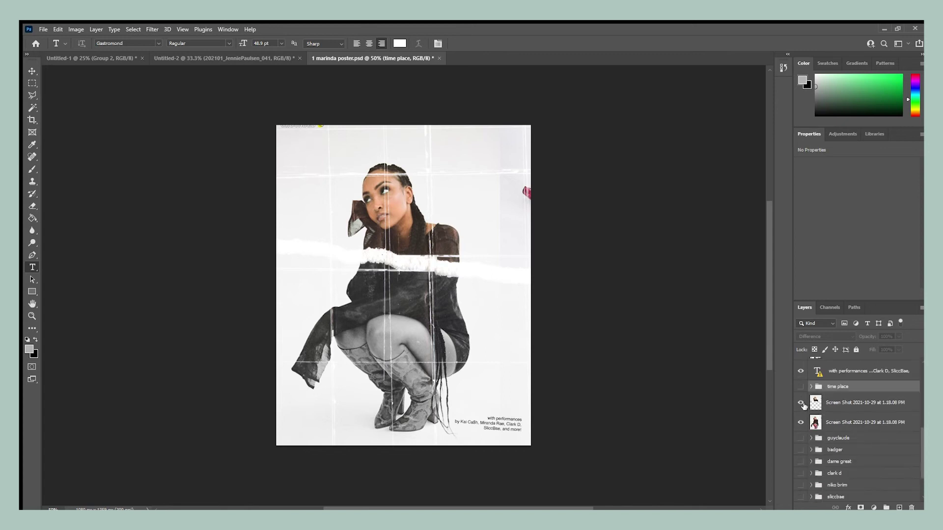
pyautogui.click(801, 398)
pyautogui.scroll(2, 802, 397)
pyautogui.scroll(3, 803, 397)
pyautogui.click(801, 389)
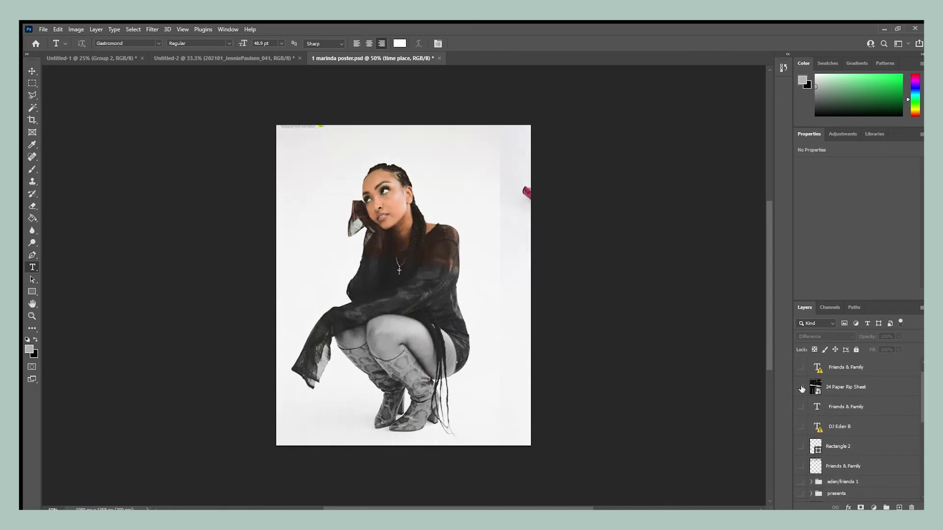
pyautogui.click(801, 389)
pyautogui.scroll(-3, 806, 432)
# Toggle the second Screen Shot photo and reveal the LIVE MORE presents, DJ Eden B and title layers
pyautogui.click(800, 481)
pyautogui.click(800, 481)
pyautogui.click(801, 481)
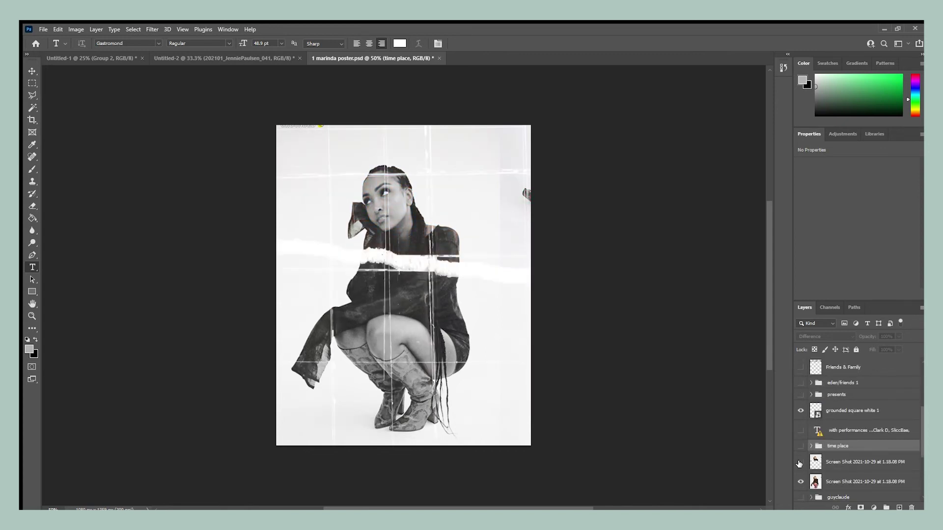
pyautogui.click(801, 482)
pyautogui.click(801, 482)
pyautogui.click(801, 481)
pyautogui.click(801, 394)
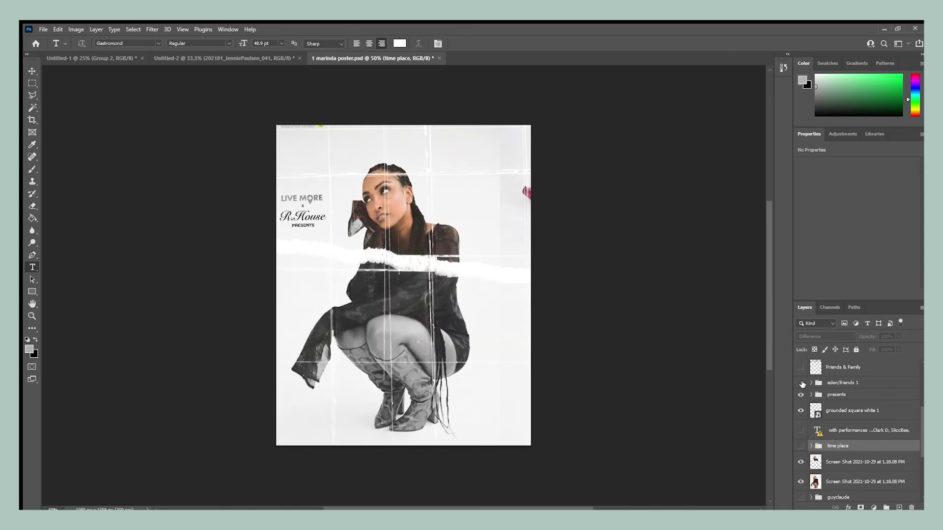
pyautogui.click(801, 383)
pyautogui.click(801, 382)
pyautogui.click(801, 367)
# Swap the sans Friends & Family title for the serif one, restore the remaining text, and close the poster
pyautogui.scroll(2, 800, 378)
pyautogui.scroll(1, 801, 389)
pyautogui.click(801, 390)
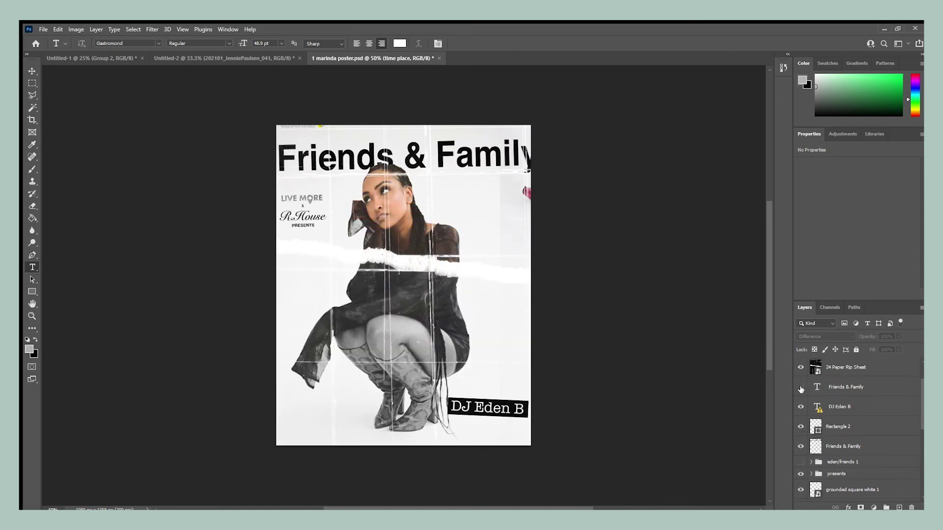
pyautogui.scroll(3, 801, 389)
pyautogui.click(800, 389)
pyautogui.click(801, 388)
pyautogui.scroll(-5, 801, 388)
pyautogui.click(801, 388)
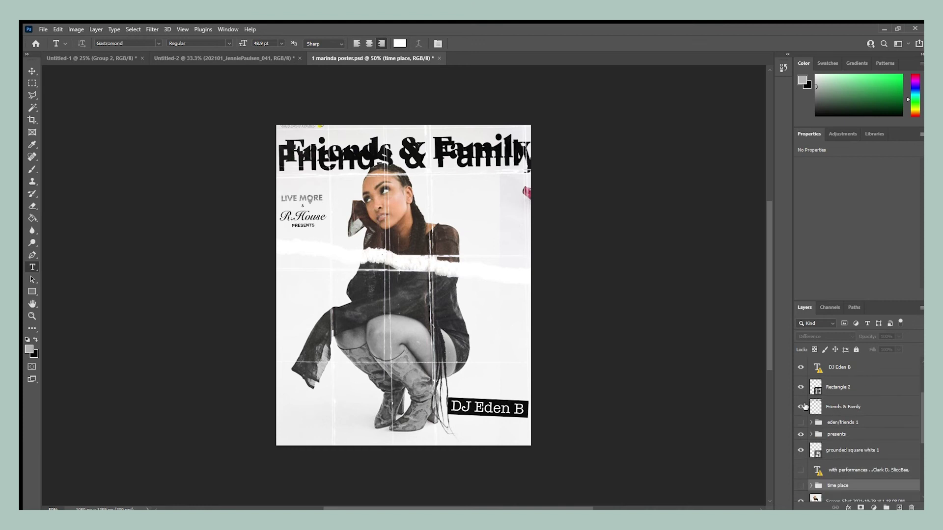
pyautogui.click(800, 388)
pyautogui.scroll(-1, 801, 393)
pyautogui.click(801, 430)
pyautogui.scroll(-2, 807, 425)
pyautogui.click(801, 405)
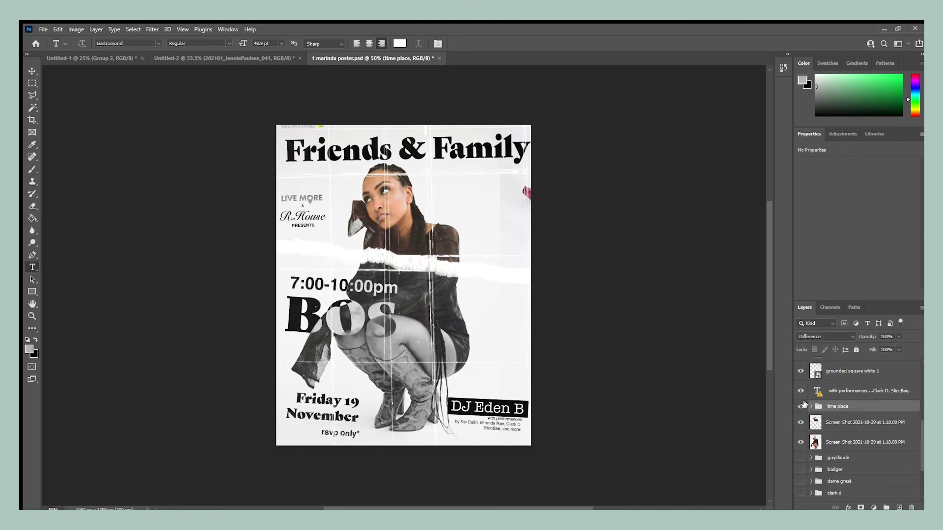
pyautogui.click(439, 58)
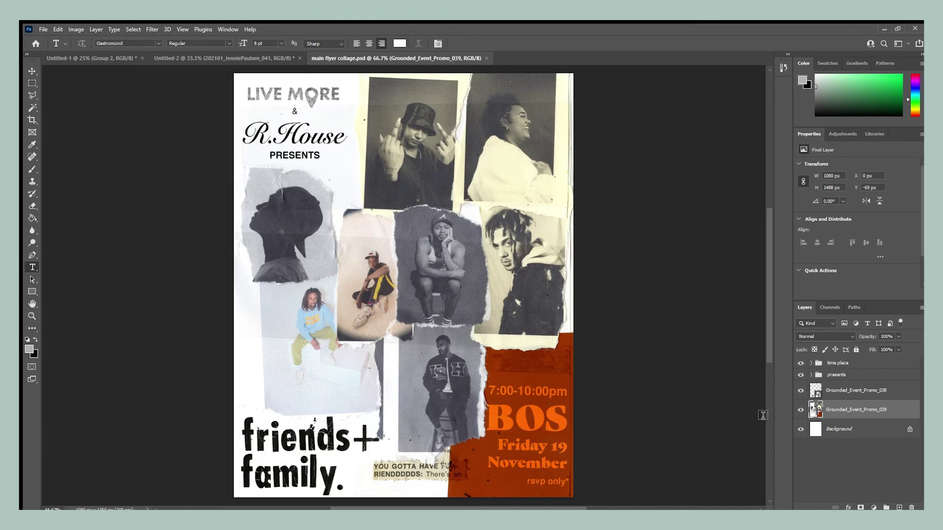
# Hide the R.House presents title, then delete the lone portrait layer in Untitled-2
pyautogui.click(801, 375)
pyautogui.click(801, 375)
pyautogui.click(216, 58)
pyautogui.press('Delete')
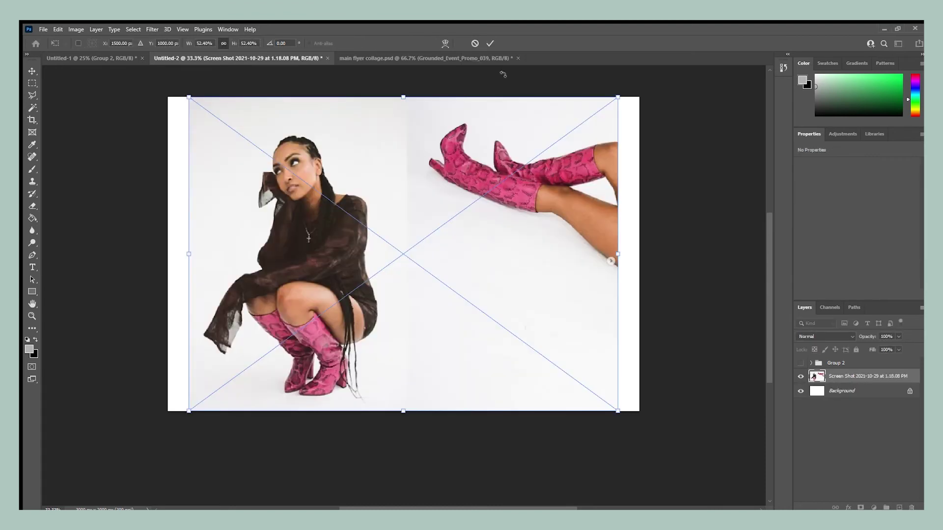
# Place the Screen Shot photo and the DSC_5880-2 portrait side by side
pyautogui.press('Return')
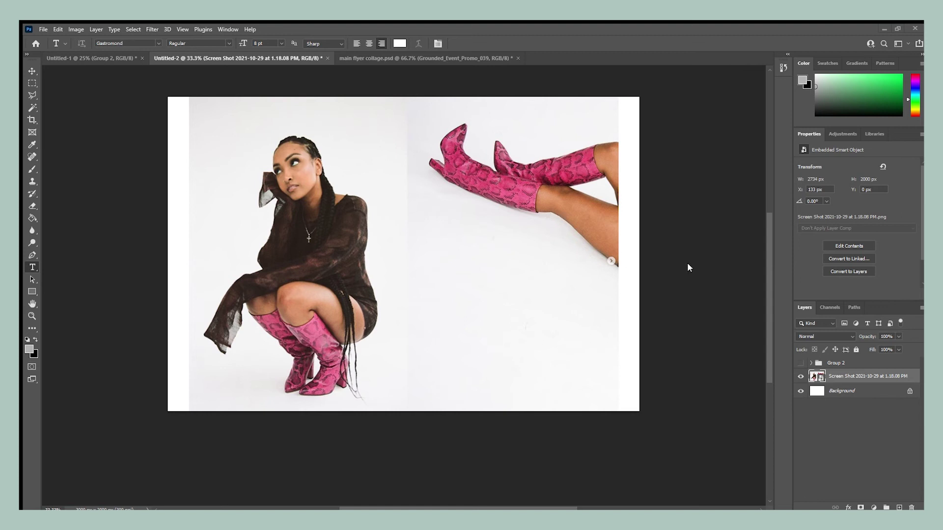
pyautogui.moveTo(361, 221); pyautogui.dragTo(475, 220)
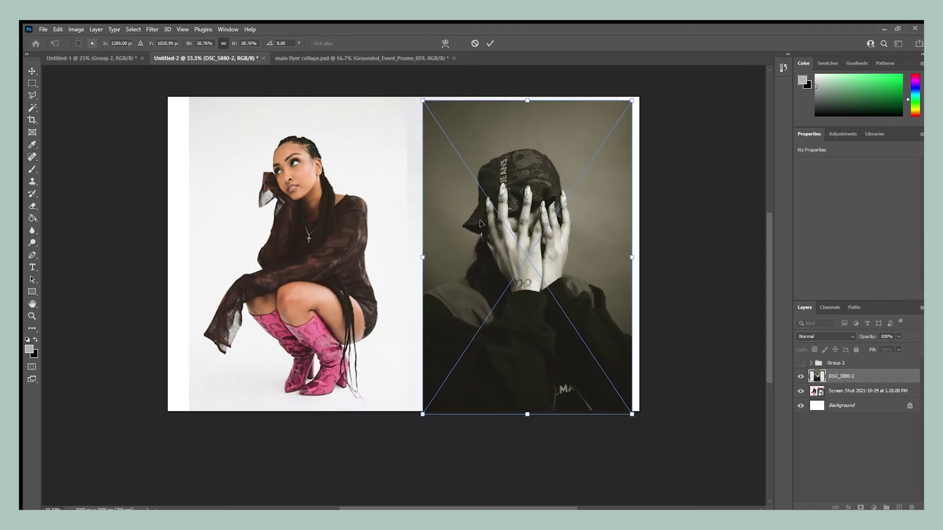
pyautogui.click(490, 43)
pyautogui.press('t')
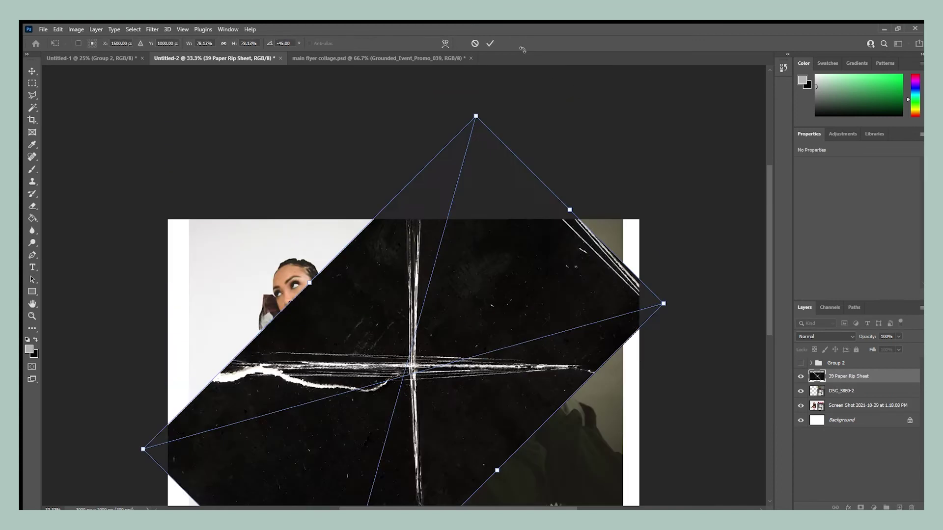
# Position the rotated 39 Paper Rip Sheet over the right half and blend it Linear Dodge (Add)
pyautogui.moveTo(491, 294); pyautogui.dragTo(513, 316)
pyautogui.scroll(-3, 513, 316)
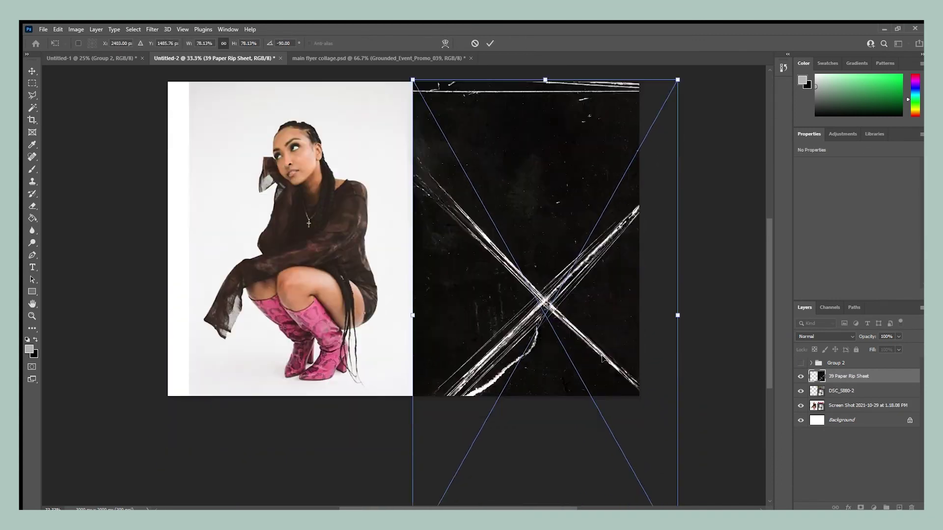
pyautogui.moveTo(674, 455); pyautogui.dragTo(642, 297)
pyautogui.scroll(3, 643, 289)
pyautogui.scroll(3, 644, 282)
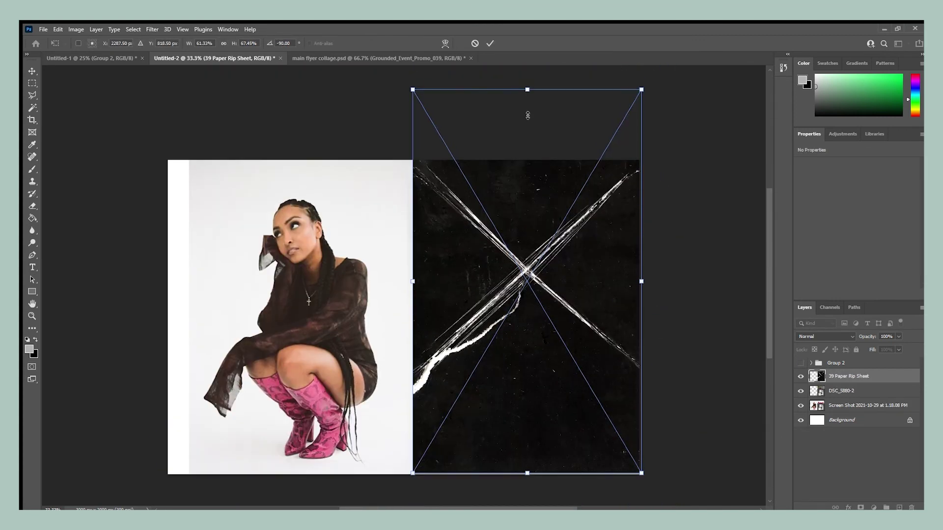
pyautogui.moveTo(526, 88); pyautogui.dragTo(527, 154)
pyautogui.press('Return')
pyautogui.click(825, 336)
pyautogui.click(824, 367)
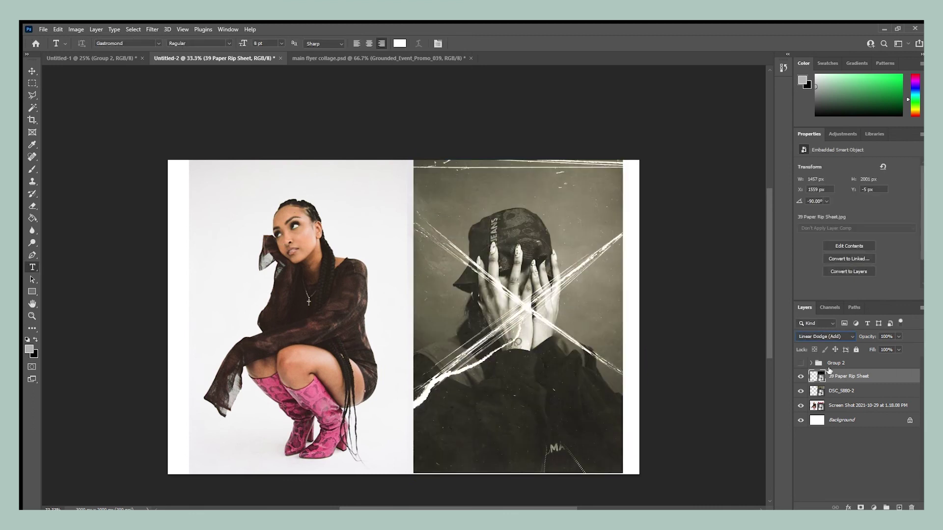
# Resize the 39 Paper Rip Sheet alone to fit the right-half portrait
pyautogui.keyDown('shift'); pyautogui.click(841, 391); pyautogui.keyUp('shift')
pyautogui.hotkey('ctrl', 't')
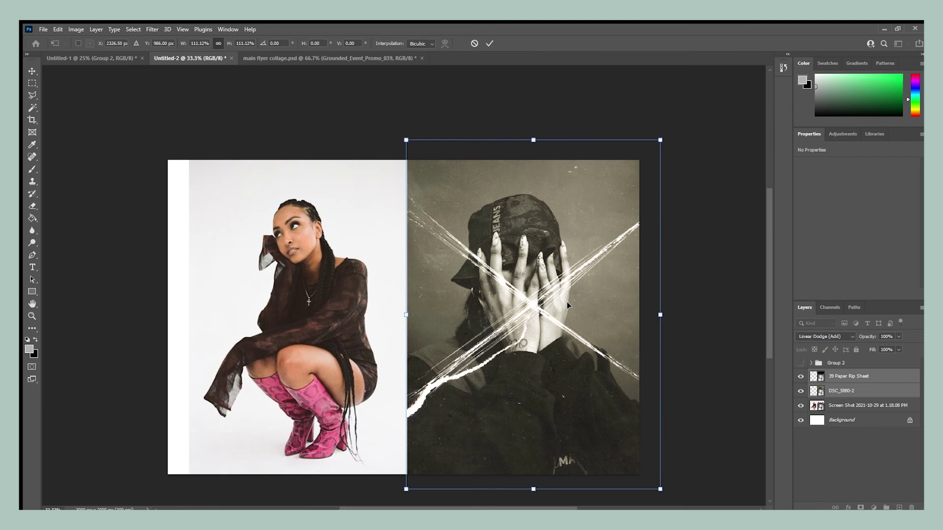
pyautogui.press('Escape')
pyautogui.click(848, 376)
pyautogui.hotkey('ctrl', 't')
pyautogui.moveTo(639, 489); pyautogui.dragTo(639, 476)
pyautogui.press('Return')
pyautogui.press('t')
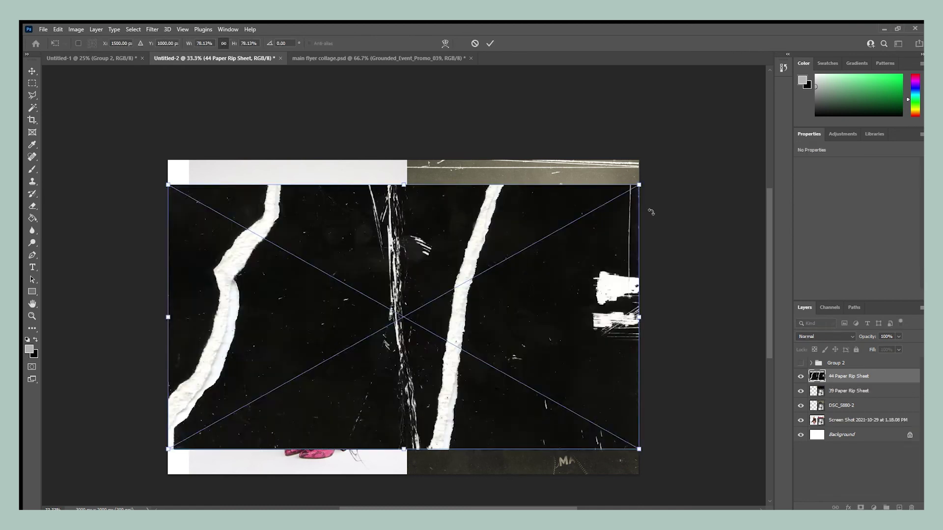
# Shift the 44 Paper Rip Sheet left over the woman and set its blend mode to Exclusion
pyautogui.moveTo(472, 183); pyautogui.dragTo(344, 183)
pyautogui.press('Return')
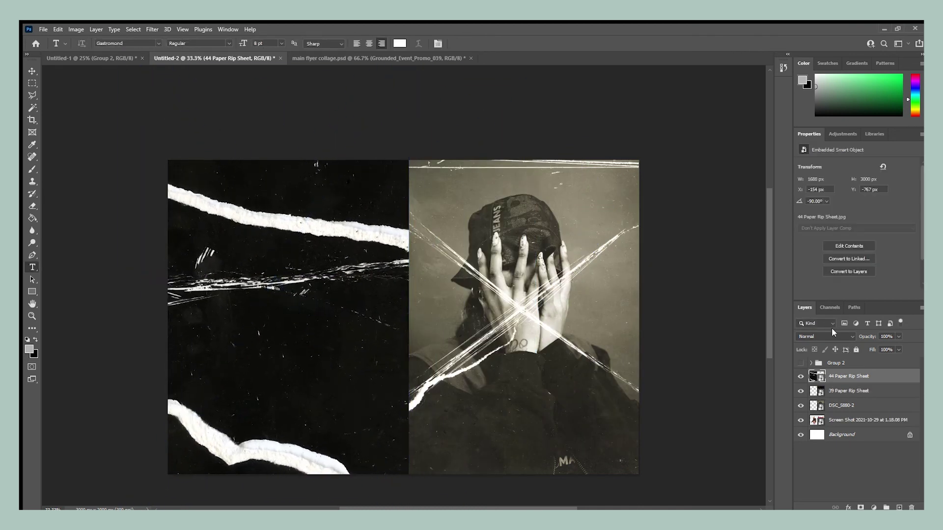
pyautogui.click(825, 336)
pyautogui.click(803, 457)
pyautogui.press('Up')
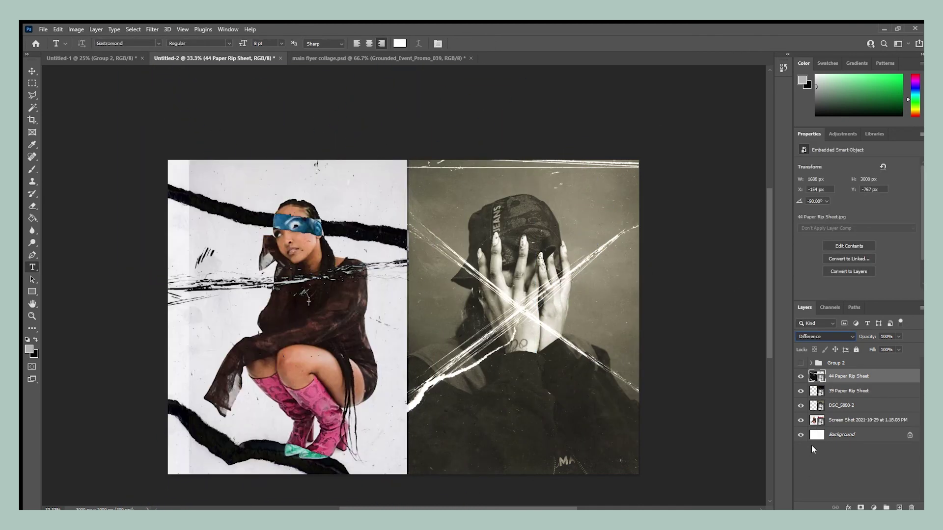
pyautogui.click(351, 351)
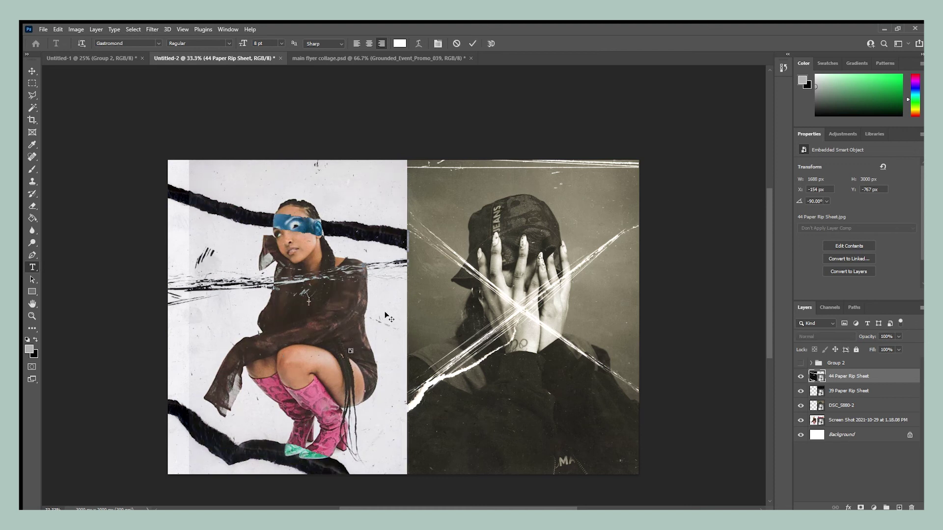
pyautogui.press('Escape')
# Free Transform the 44 Paper Rip Sheet to fit the left photo's edges
pyautogui.hotkey('ctrl', 't')
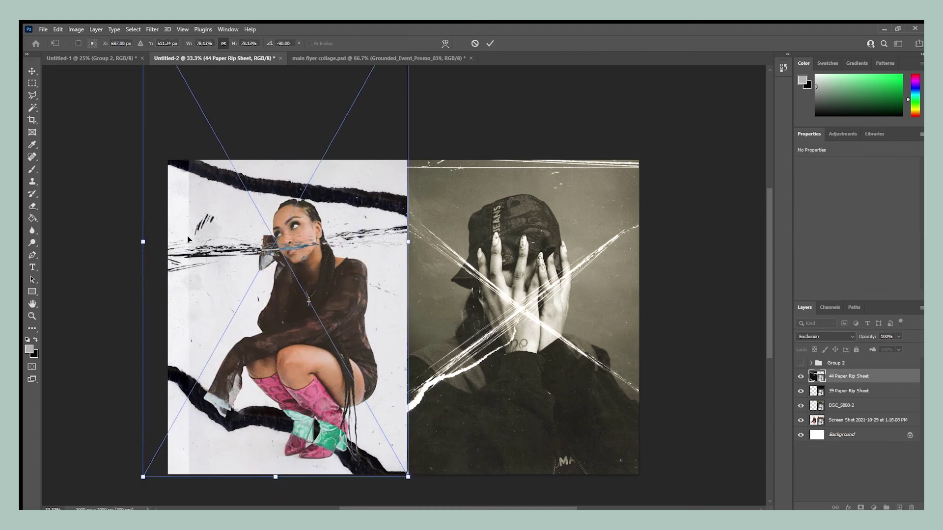
pyautogui.moveTo(141, 259); pyautogui.dragTo(568, 295)
pyautogui.hscroll(5, 568, 294)
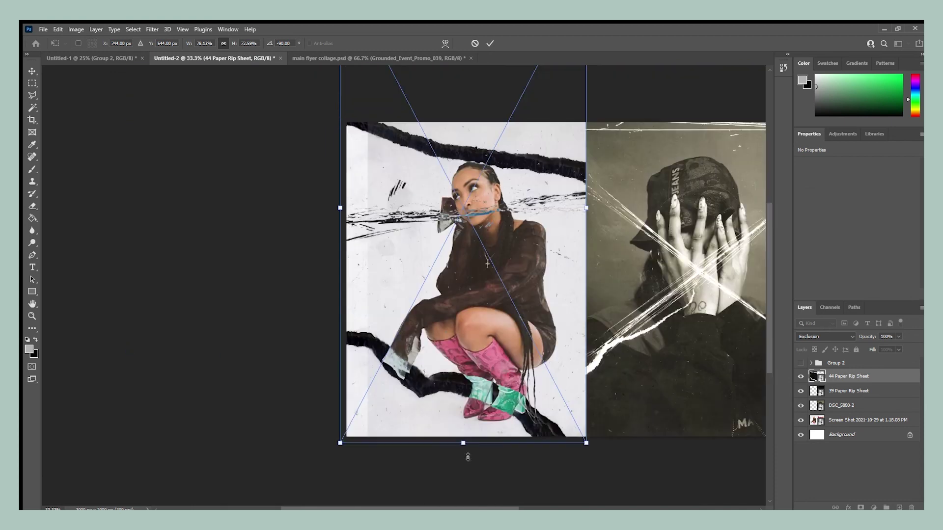
pyautogui.scroll(1, 489, 379)
pyautogui.press('Left')
pyautogui.press('Left')
pyautogui.press('Left')
pyautogui.press('Left')
pyautogui.press('Left')
pyautogui.press('Left')
pyautogui.press('Left')
pyautogui.press('Left')
pyautogui.press('Left')
pyautogui.press('Left')
pyautogui.press('Left')
pyautogui.press('Left')
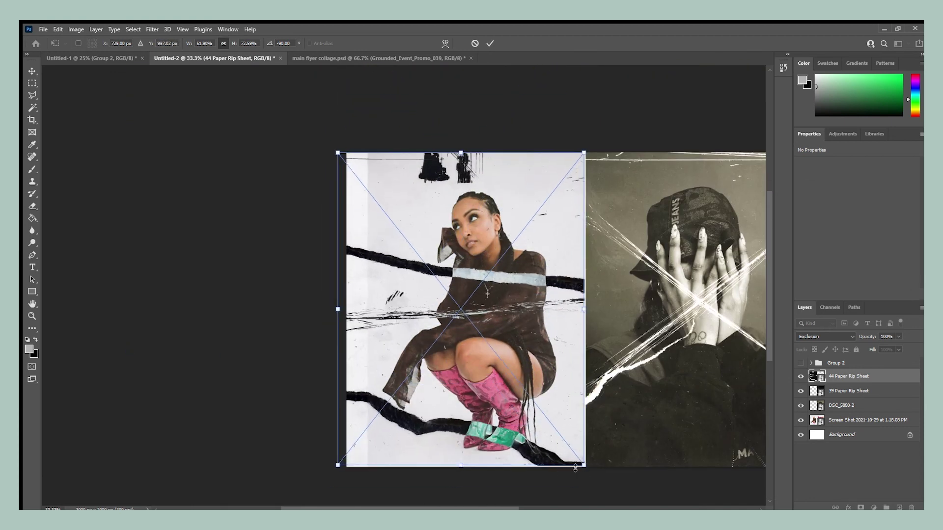
pyautogui.moveTo(575, 468); pyautogui.dragTo(576, 472)
pyautogui.moveTo(585, 312); pyautogui.dragTo(587, 313)
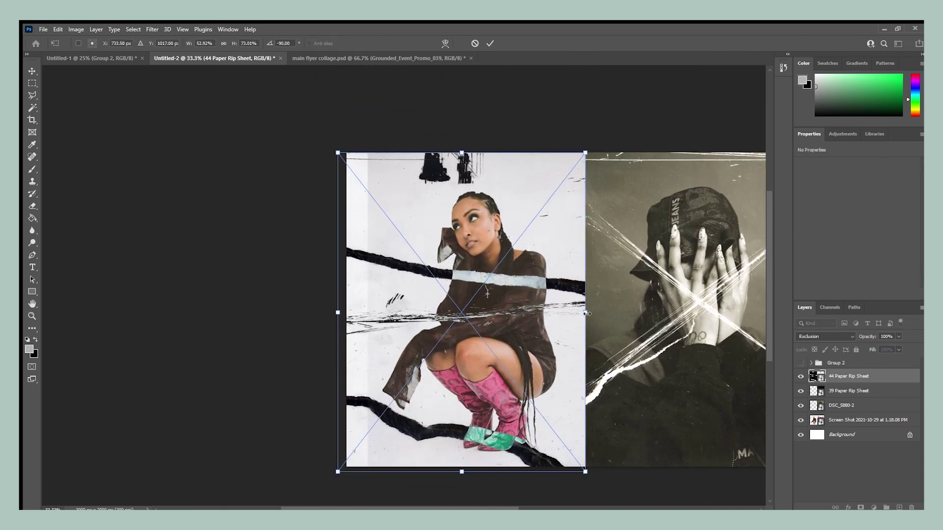
pyautogui.press('Return')
pyautogui.press('t')
pyautogui.moveTo(329, 509); pyautogui.dragTo(382, 508)
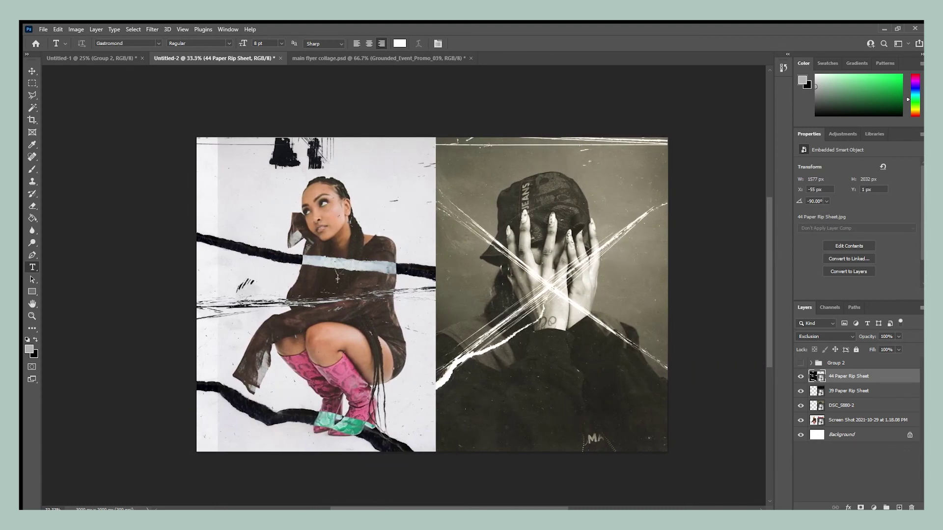
# Group the four collage layers into Group 3
pyautogui.keyDown('shift'); pyautogui.click(851, 419); pyautogui.keyUp('shift')
pyautogui.hotkey('ctrl', 'g')
pyautogui.click(801, 376)
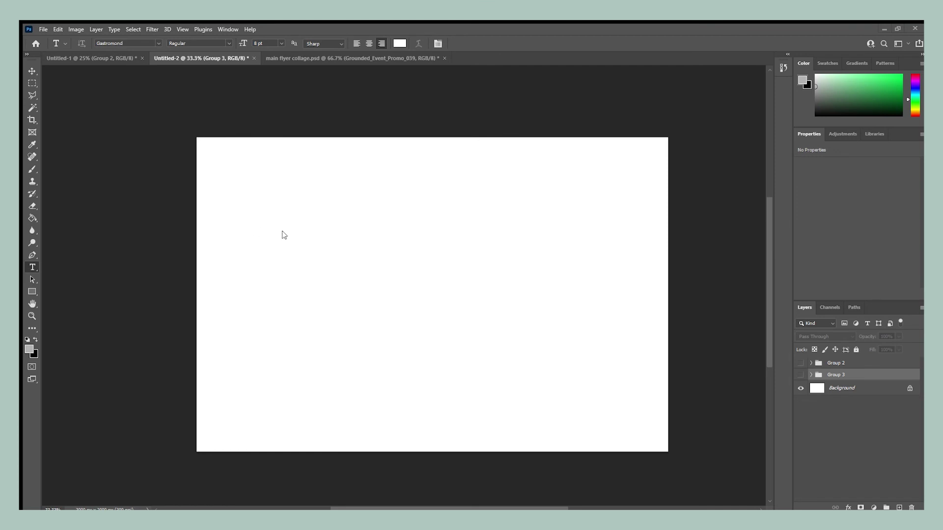
# Stretch the 61 Paper Rip Sheet past the canvas and place DSC_4589 enlarged on the left
pyautogui.moveTo(432, 162); pyautogui.dragTo(432, 136)
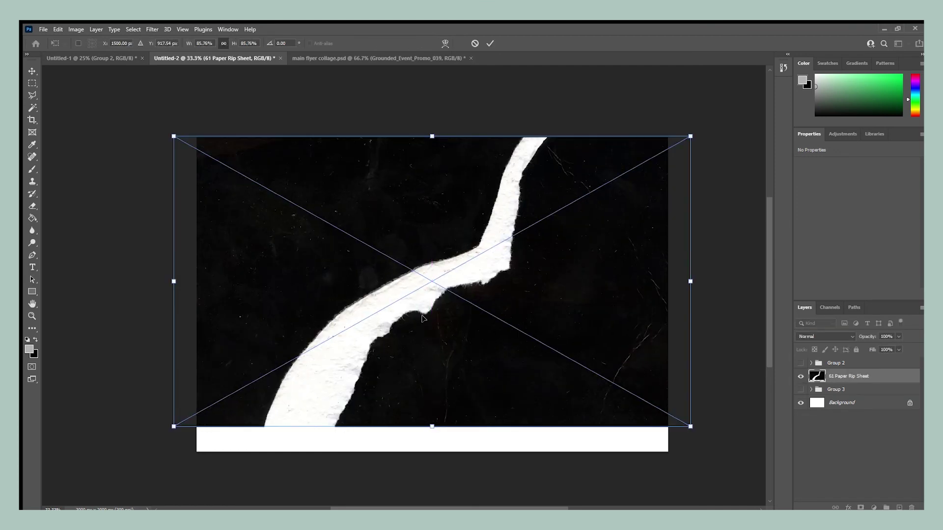
pyautogui.moveTo(432, 425); pyautogui.dragTo(437, 457)
pyautogui.press('Return')
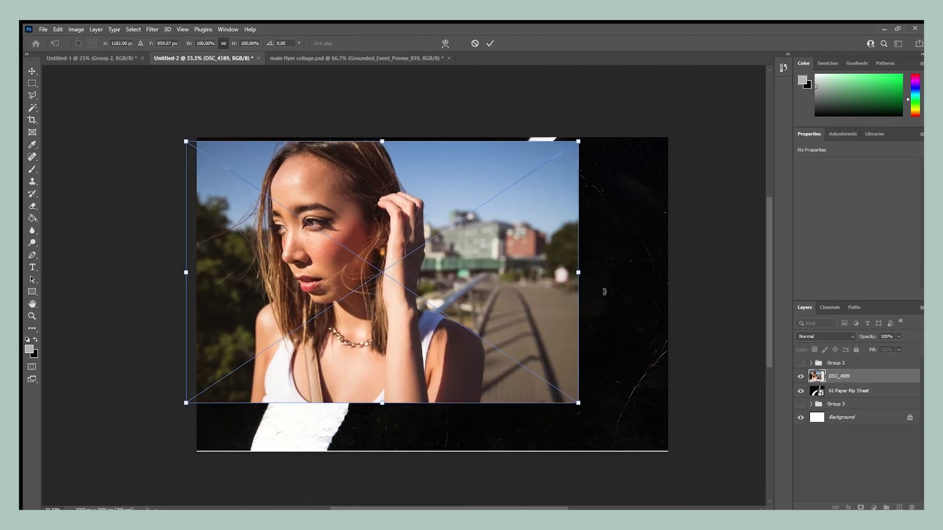
pyautogui.moveTo(578, 400); pyautogui.dragTo(562, 320)
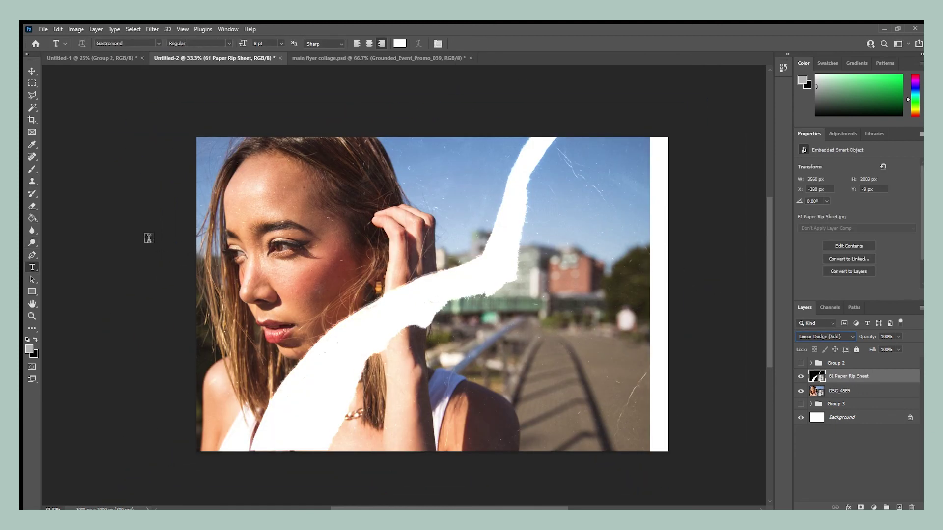
pyautogui.press('l')
# Polygonal-lasso the portrait area right of the tear and delete it
pyautogui.hotkey('alt', '[')
pyautogui.click(545, 136)
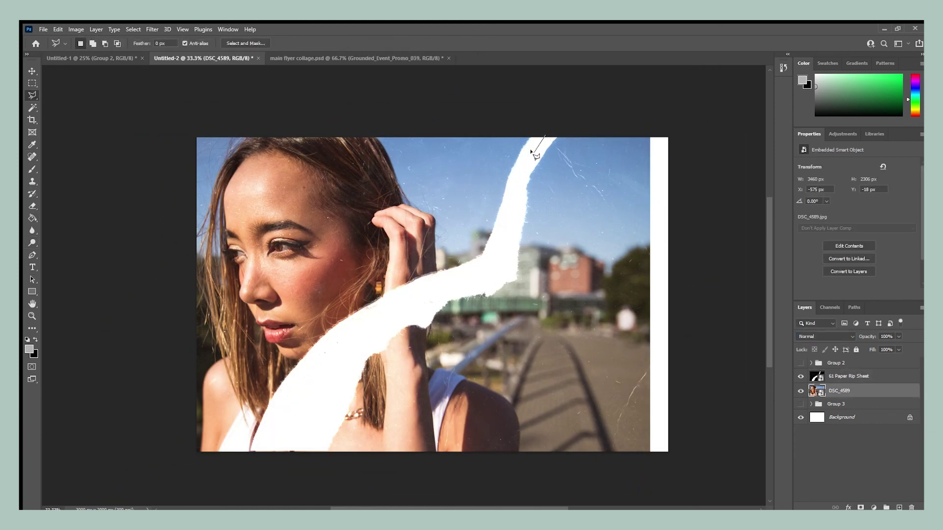
pyautogui.click(400, 300)
pyautogui.click(328, 345)
pyautogui.click(298, 450)
pyautogui.click(170, 458)
pyautogui.click(178, 126)
pyautogui.click(545, 136)
pyautogui.press('Delete')
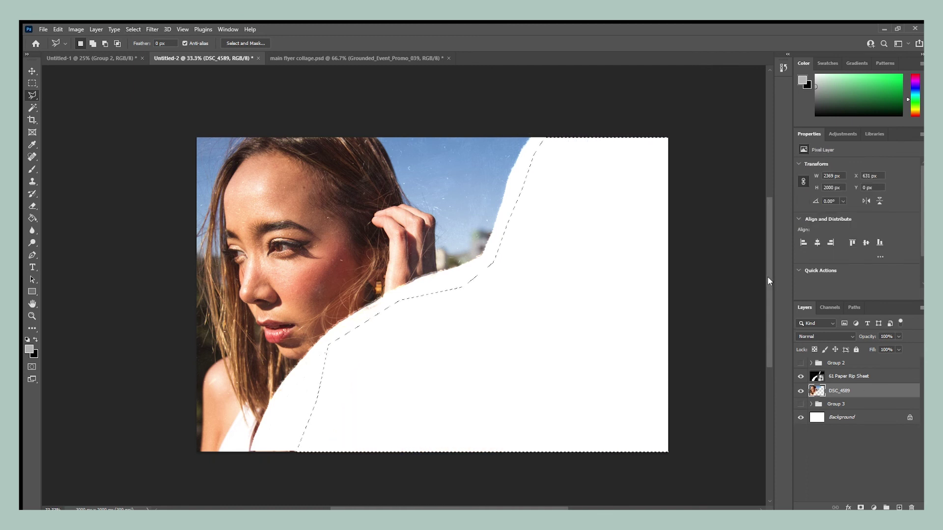
pyautogui.hotkey('ctrl', 'd')
# Place the DSC_4735 photo scaled up on the right and shift the rip overlay right
pyautogui.moveTo(575, 225); pyautogui.dragTo(620, 301)
pyautogui.moveTo(631, 452); pyautogui.dragTo(726, 452)
pyautogui.moveTo(510, 269); pyautogui.dragTo(617, 269)
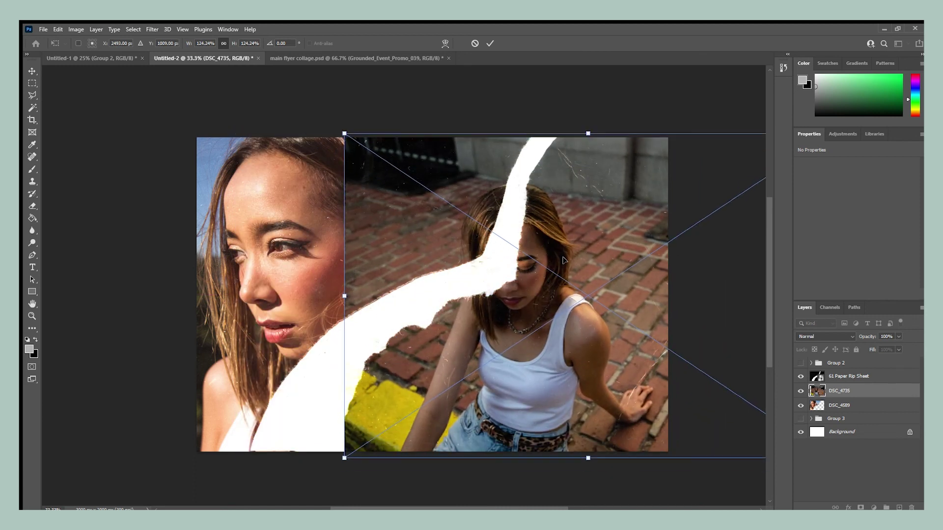
pyautogui.press('Return')
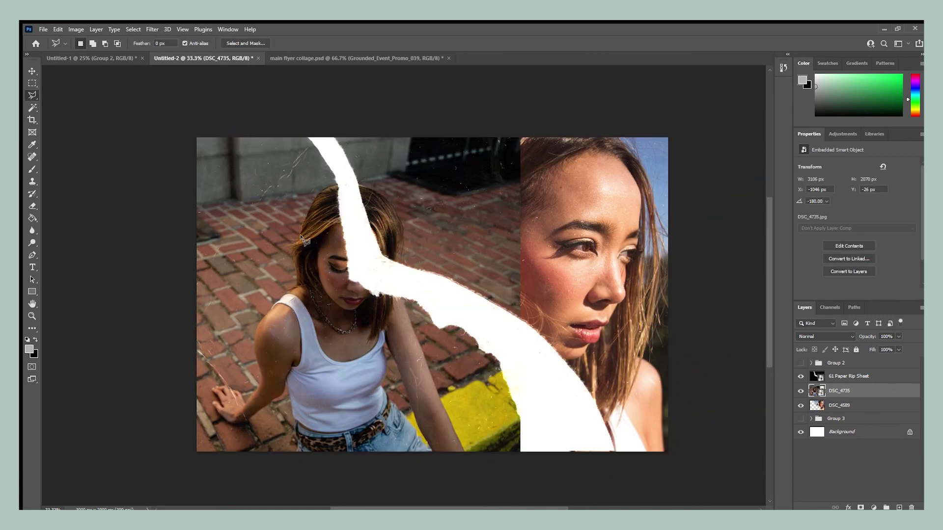
pyautogui.click(220, 208)
pyautogui.hotkey('ctrl', 'z')
pyautogui.hotkey('ctrl', 'z')
pyautogui.hotkey('ctrl', 'z')
pyautogui.hotkey('ctrl', 'z')
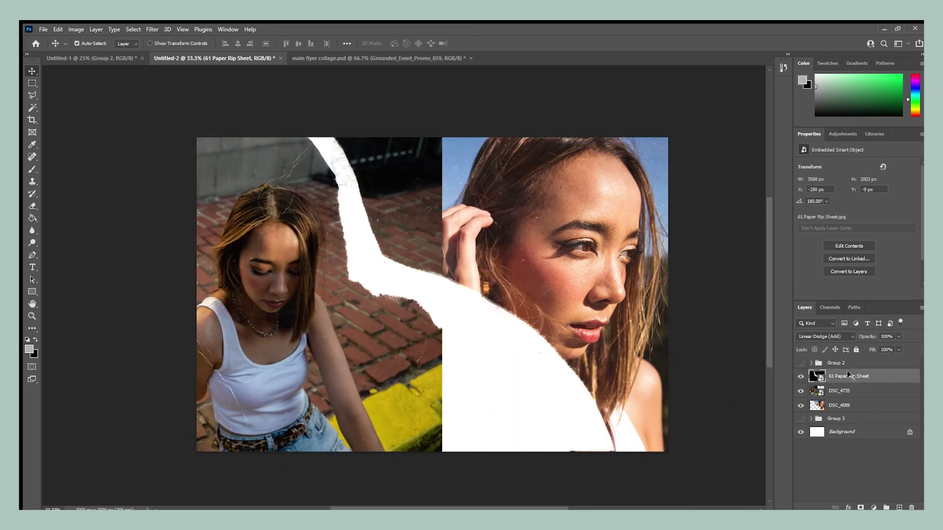
pyautogui.moveTo(491, 319); pyautogui.dragTo(648, 295)
pyautogui.moveTo(222, 227)
pyautogui.mouseDown()
pyautogui.moveTo(356, 223)
pyautogui.moveTo(322, 317)
pyautogui.moveTo(320, 309)
pyautogui.mouseUp()
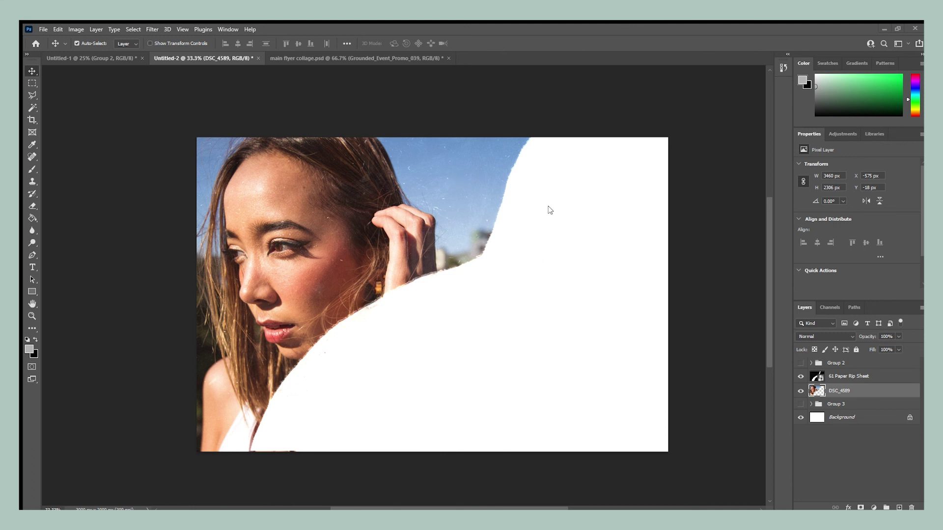
# Place the architecture-window-lighting photo, scaled and positioned right of the tear
pyautogui.moveTo(425, 322); pyautogui.dragTo(513, 437)
pyautogui.moveTo(284, 252); pyautogui.dragTo(119, 141)
pyautogui.moveTo(441, 169); pyautogui.dragTo(595, 119)
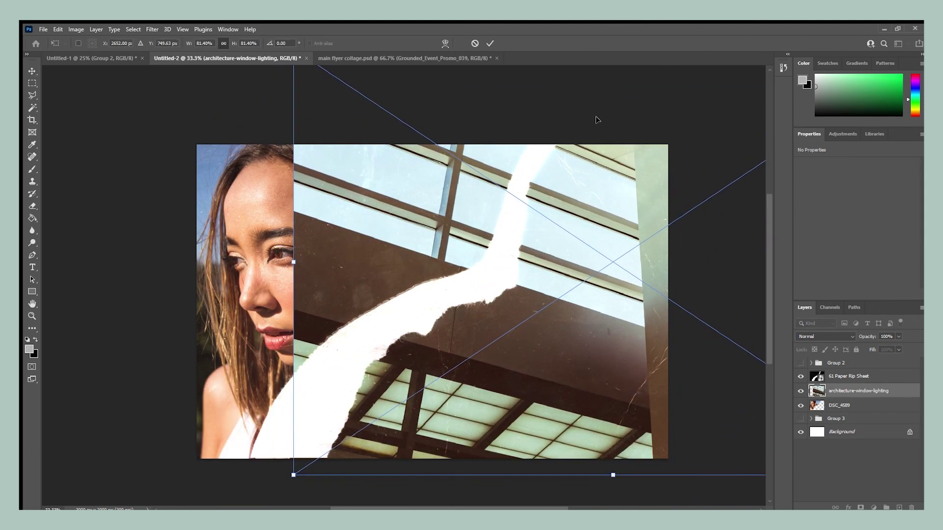
pyautogui.scroll(2, 596, 120)
pyautogui.moveTo(612, 168)
pyautogui.mouseDown()
pyautogui.moveTo(585, 311)
pyautogui.moveTo(470, 311)
pyautogui.moveTo(501, 315)
pyautogui.mouseUp()
pyautogui.press('Return')
# Lasso the face side of the tear and delete the architecture photo there
pyautogui.click(32, 95)
pyautogui.click(285, 418)
pyautogui.click(375, 276)
pyautogui.click(480, 230)
pyautogui.click(519, 165)
pyautogui.click(536, 100)
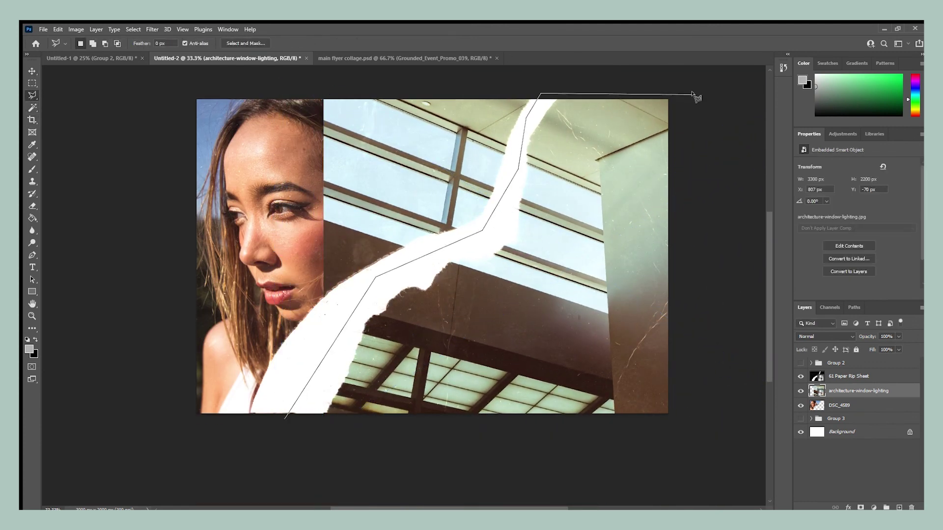
pyautogui.click(694, 94)
pyautogui.click(695, 446)
pyautogui.click(282, 446)
pyautogui.click(285, 418)
pyautogui.hotkey('shift', 'ctrl', 'i')
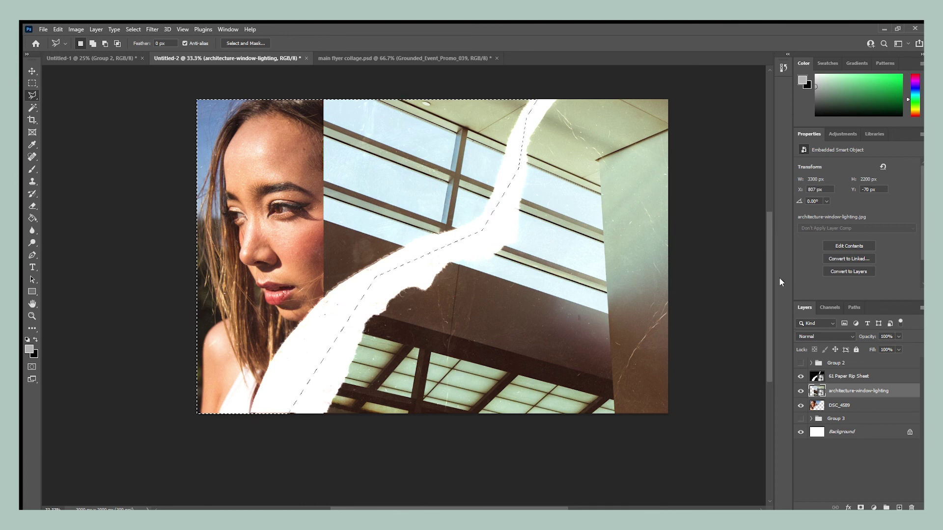
pyautogui.press('Delete')
pyautogui.hotkey('ctrl', 'd')
# Set the 61 Paper Rip Sheet's blend mode to Linear Dodge (Add)
pyautogui.scroll(1, 779, 277)
pyautogui.click(848, 376)
pyautogui.hotkey('shift', '+')
pyautogui.hotkey('shift', '+')
pyautogui.hotkey('shift', '+')
pyautogui.hotkey('shift', '+')
pyautogui.hotkey('shift', '+')
pyautogui.hotkey('shift', '+')
pyautogui.hotkey('shift', '+')
pyautogui.hotkey('shift', '+')
pyautogui.hotkey('shift', '+')
pyautogui.hotkey('shift', '+')
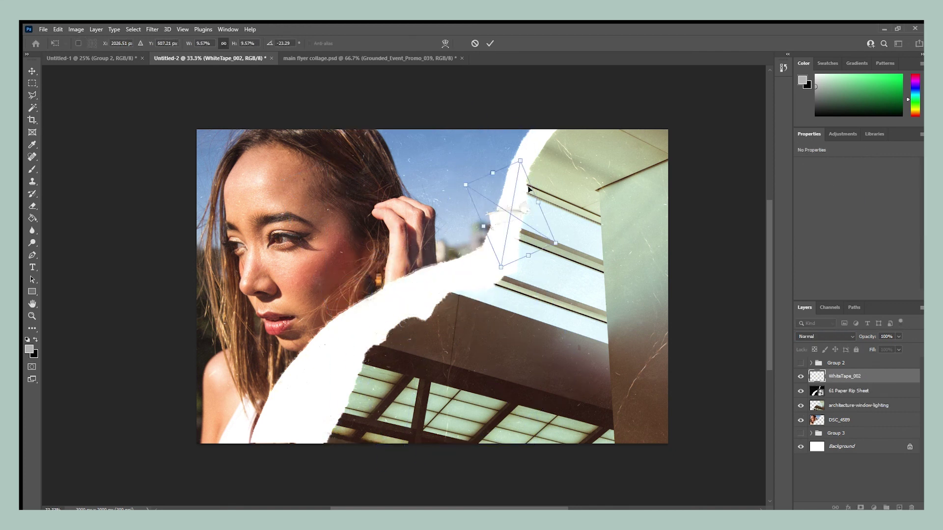
# Place the white tape, then resize and rotate a masking tape piece at the tear's top
pyautogui.press('Return')
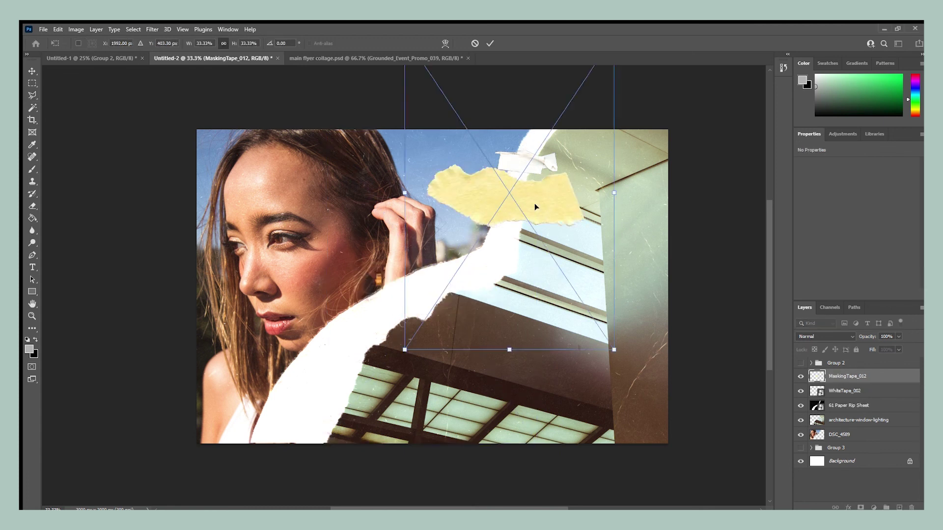
pyautogui.moveTo(534, 204)
pyautogui.mouseDown()
pyautogui.moveTo(515, 176)
pyautogui.moveTo(631, 201)
pyautogui.moveTo(657, 148)
pyautogui.moveTo(679, 176)
pyautogui.mouseUp()
pyautogui.press('Return')
pyautogui.click(553, 169)
pyautogui.press('Escape')
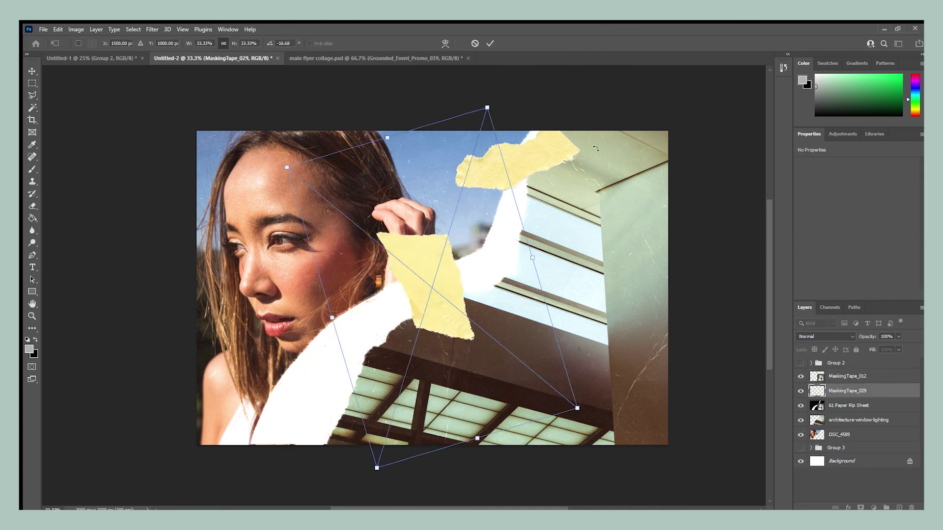
# Discard the MaskingTape_029 piece and hide MaskingTape_012
pyautogui.moveTo(457, 246)
pyautogui.mouseDown()
pyautogui.moveTo(353, 385)
pyautogui.moveTo(334, 432)
pyautogui.moveTo(325, 400)
pyautogui.moveTo(344, 412)
pyautogui.moveTo(361, 407)
pyautogui.mouseUp()
pyautogui.press('Escape')
pyautogui.click(800, 376)
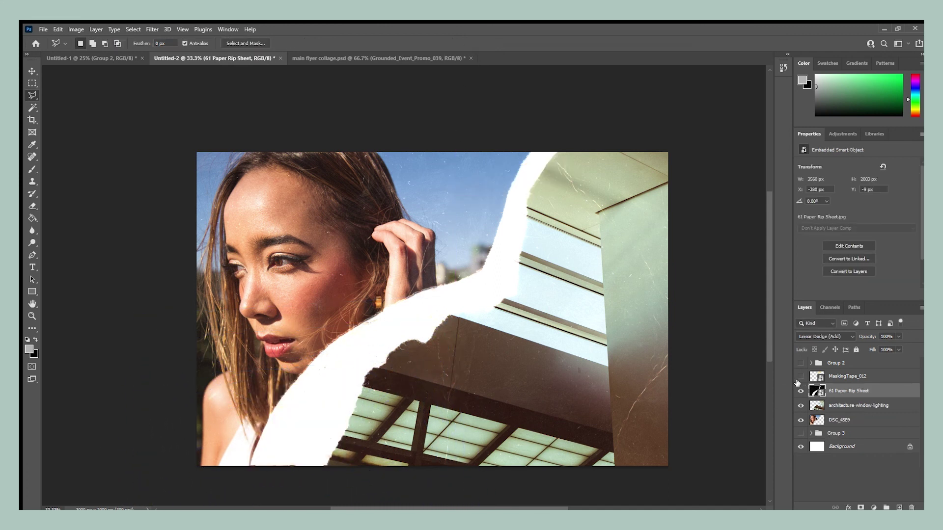